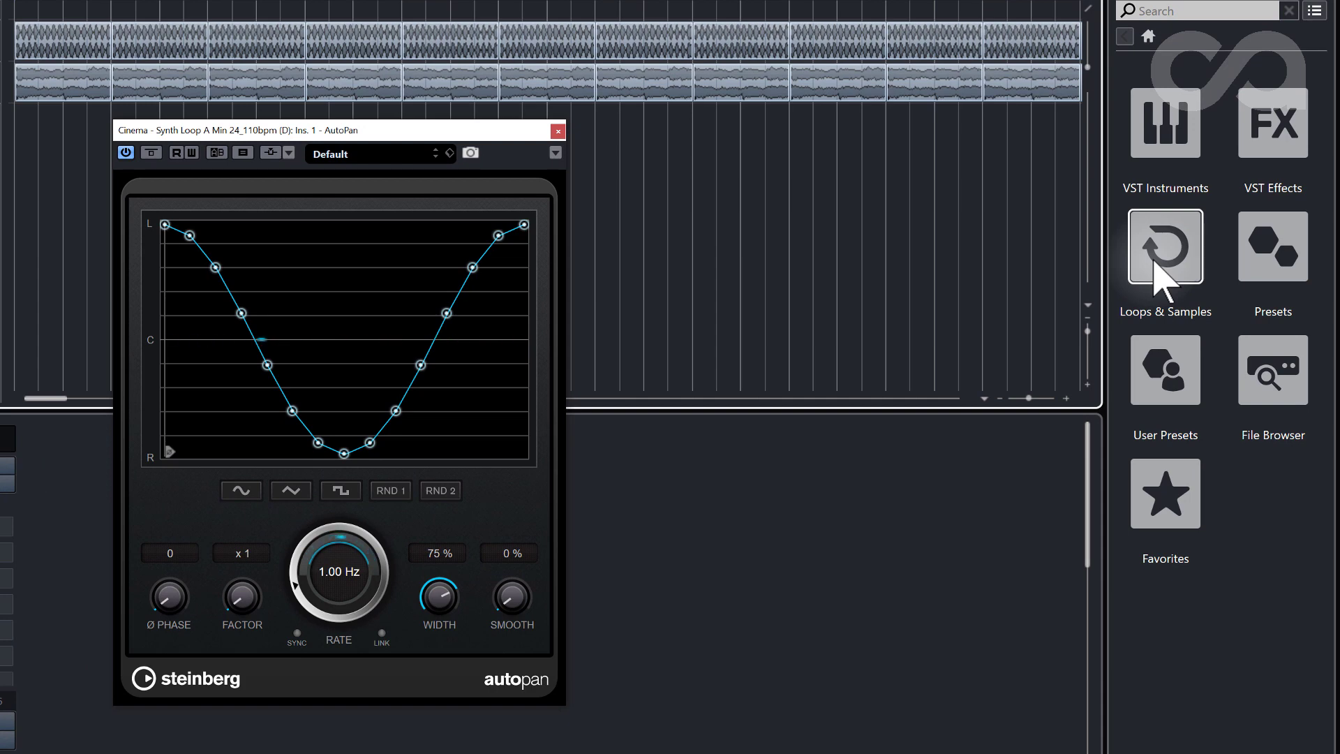
{"action": "left_click", "coordinate": [1153, 264]}
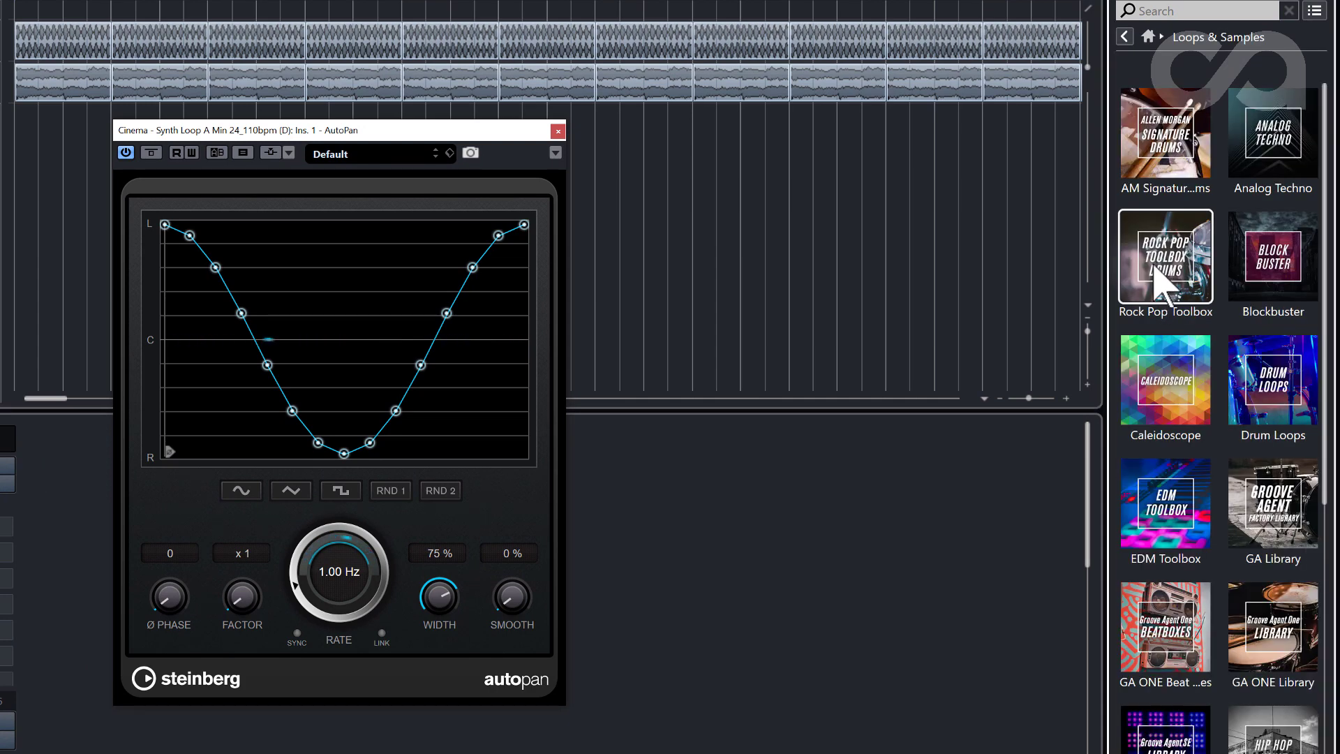
{"action": "left_click", "coordinate": [1288, 155]}
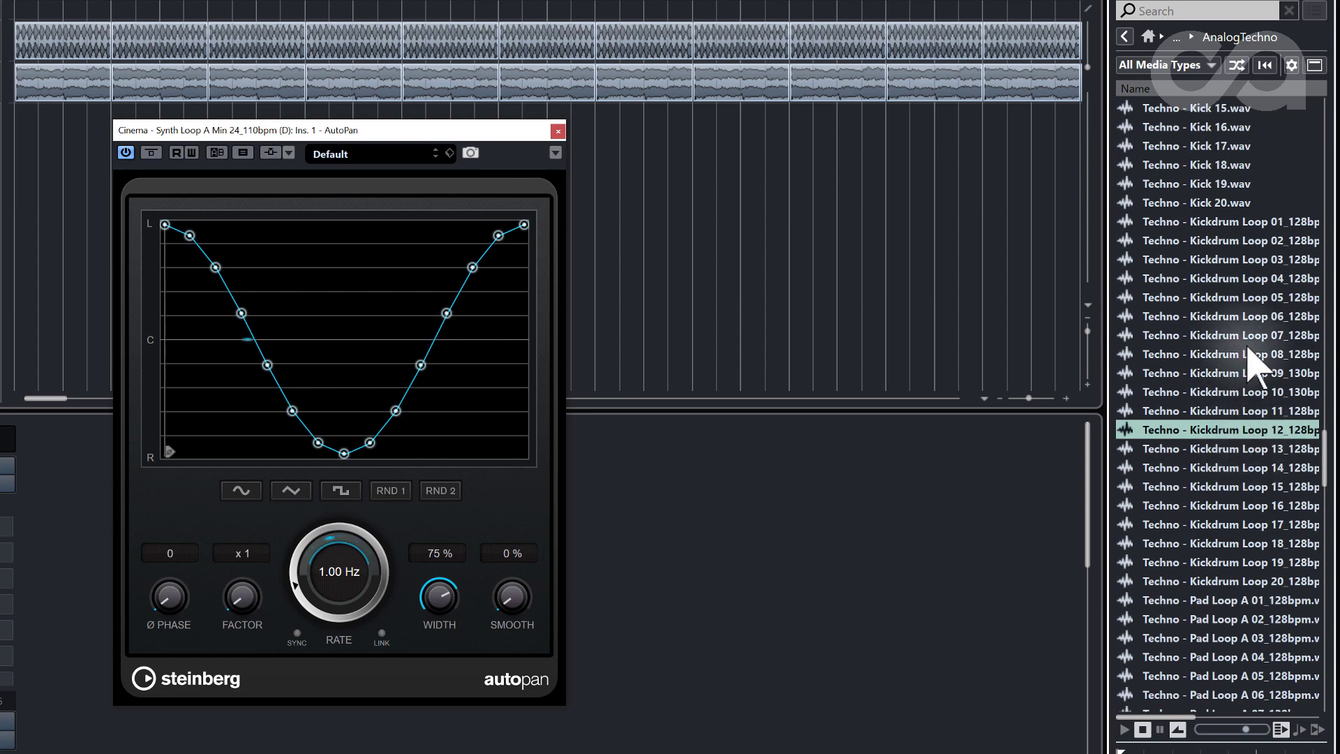
{"action": "left_click", "coordinate": [1123, 39]}
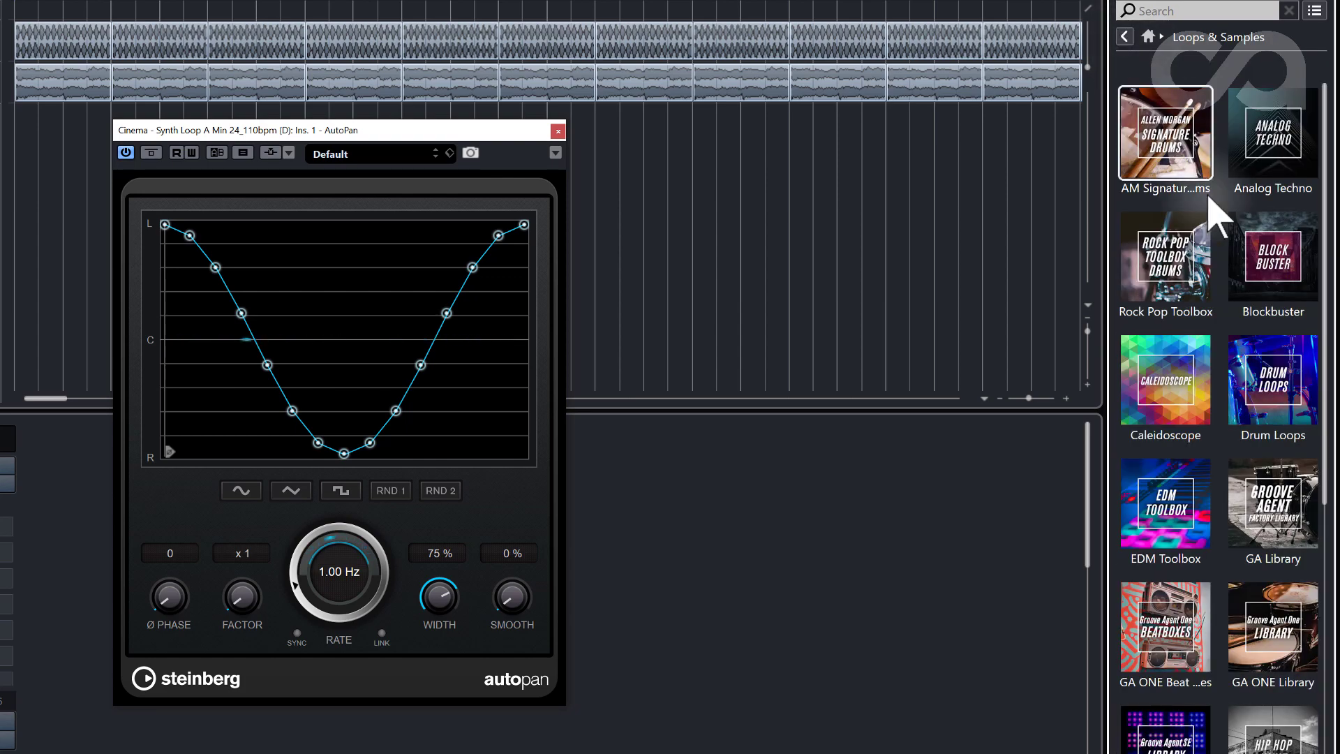
{"action": "scroll", "coordinate": [1256, 440], "scroll_direction": "down", "scroll_amount": 3}
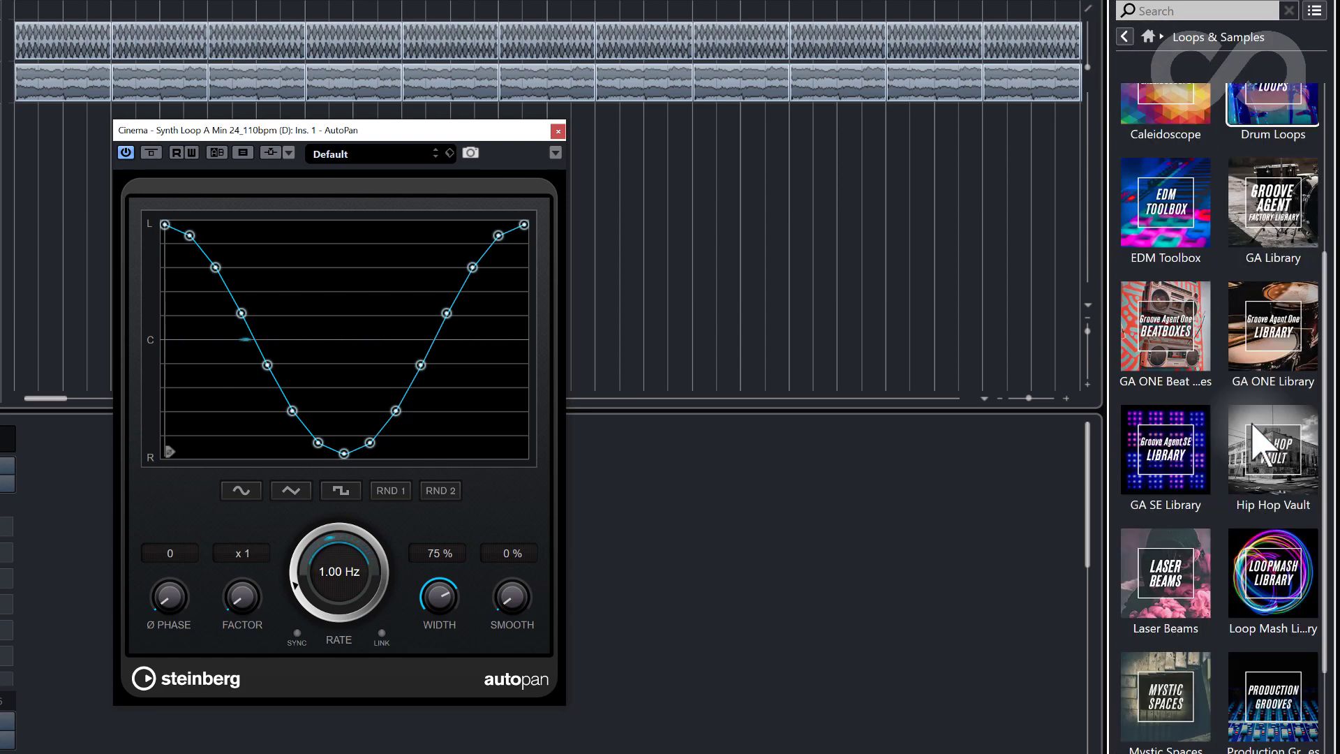
{"action": "scroll", "coordinate": [1252, 429], "scroll_direction": "up", "scroll_amount": 3}
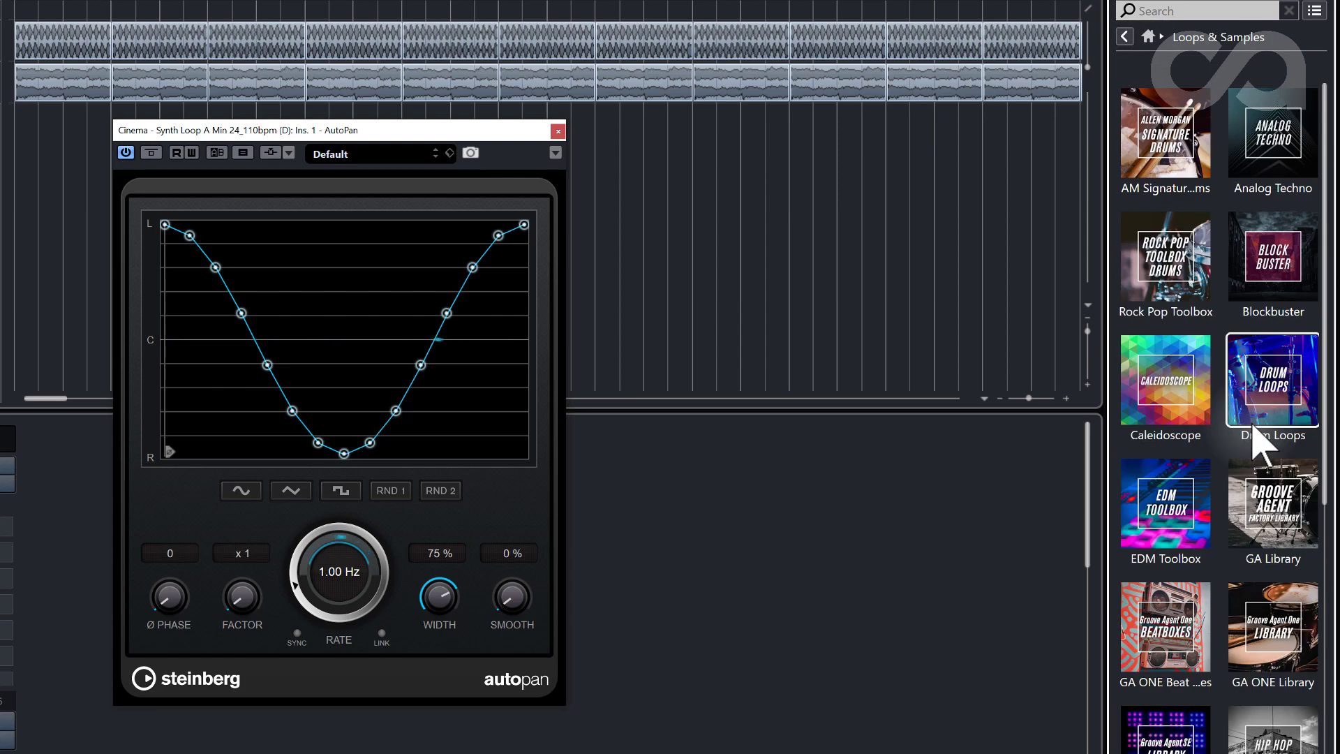
{"action": "left_click", "coordinate": [1292, 279]}
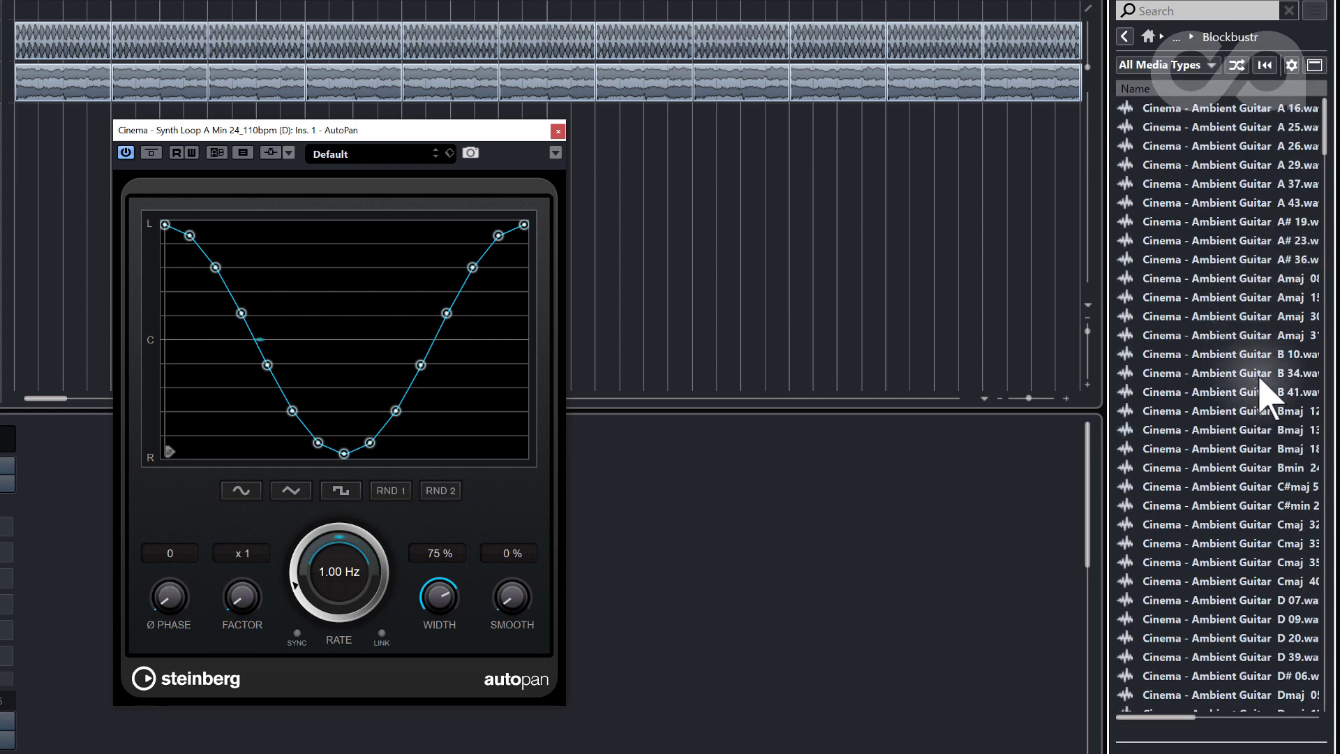
{"action": "scroll", "coordinate": [1266, 394], "scroll_direction": "down", "scroll_amount": 6}
{"action": "scroll", "coordinate": [1266, 394], "scroll_direction": "down", "scroll_amount": 20}
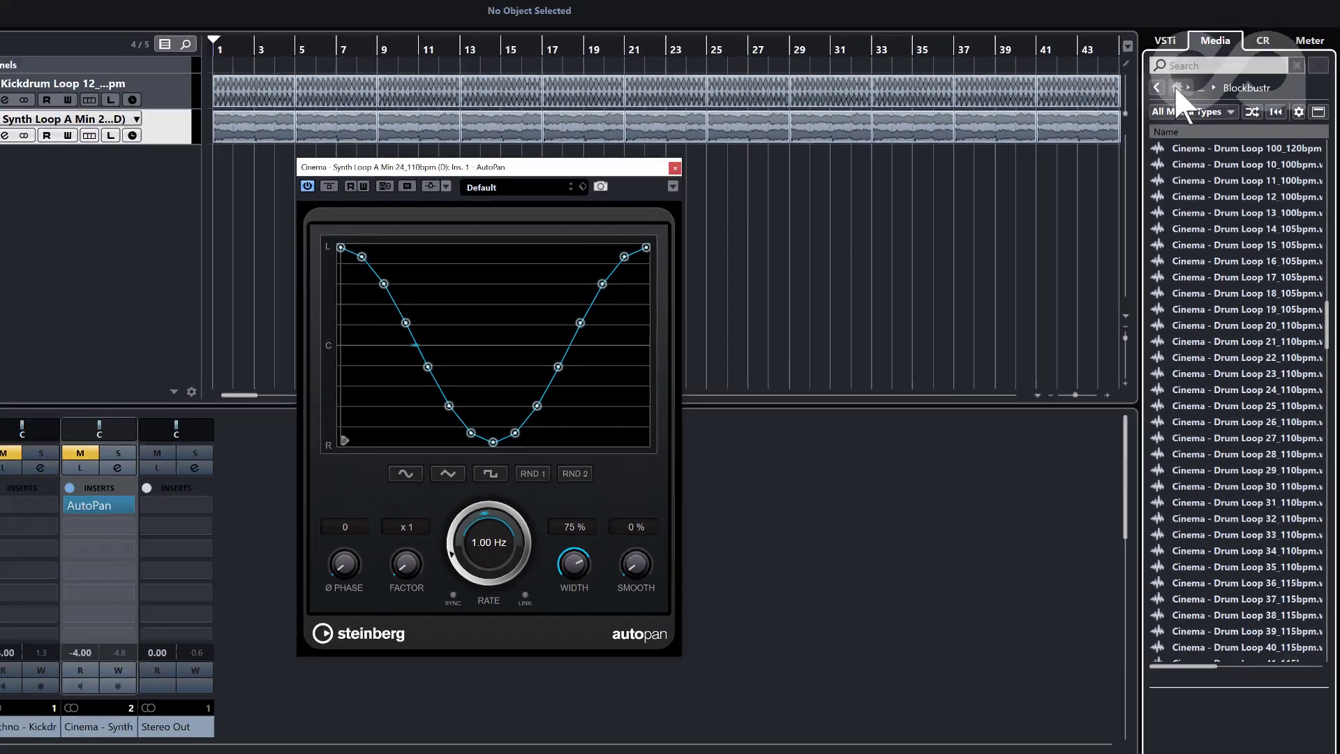
{"action": "left_click", "coordinate": [1176, 88]}
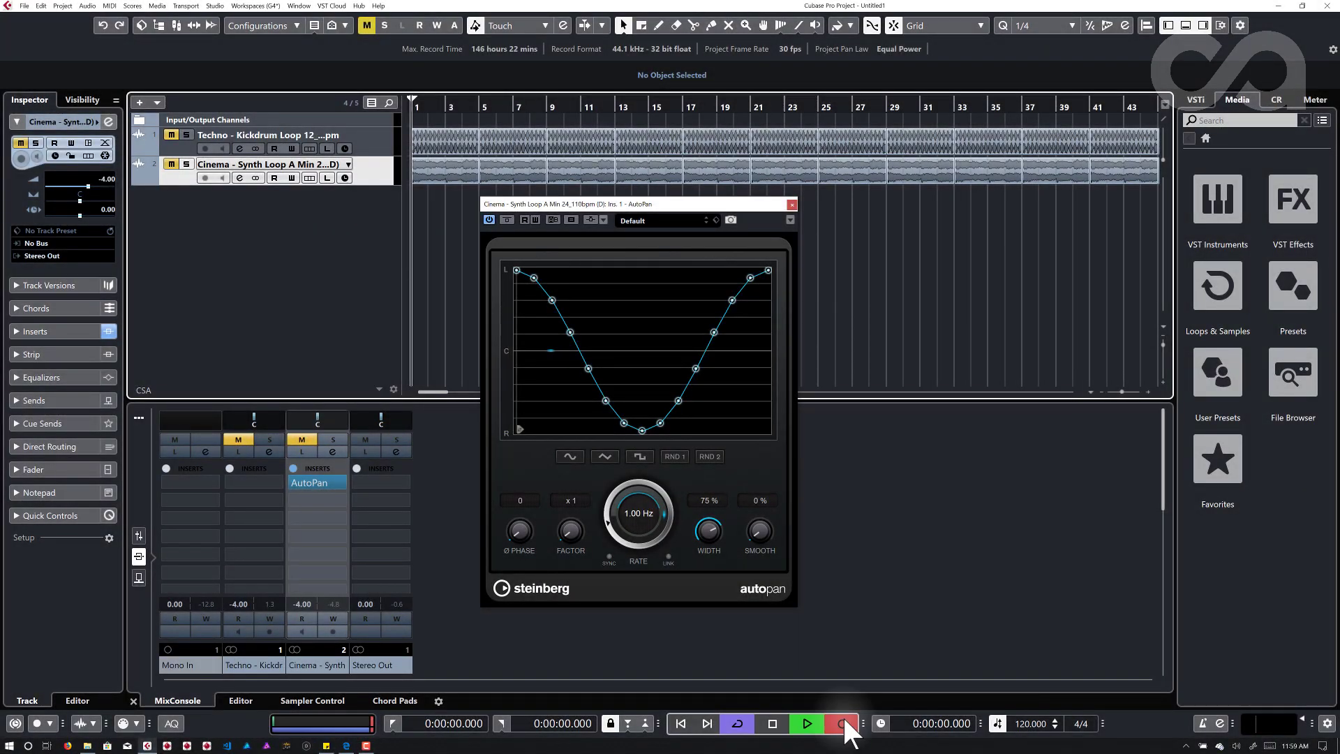
- Start playback and drag the AutoPan curve points into an irregular pan pattern
{"action": "left_click", "coordinate": [843, 718]}
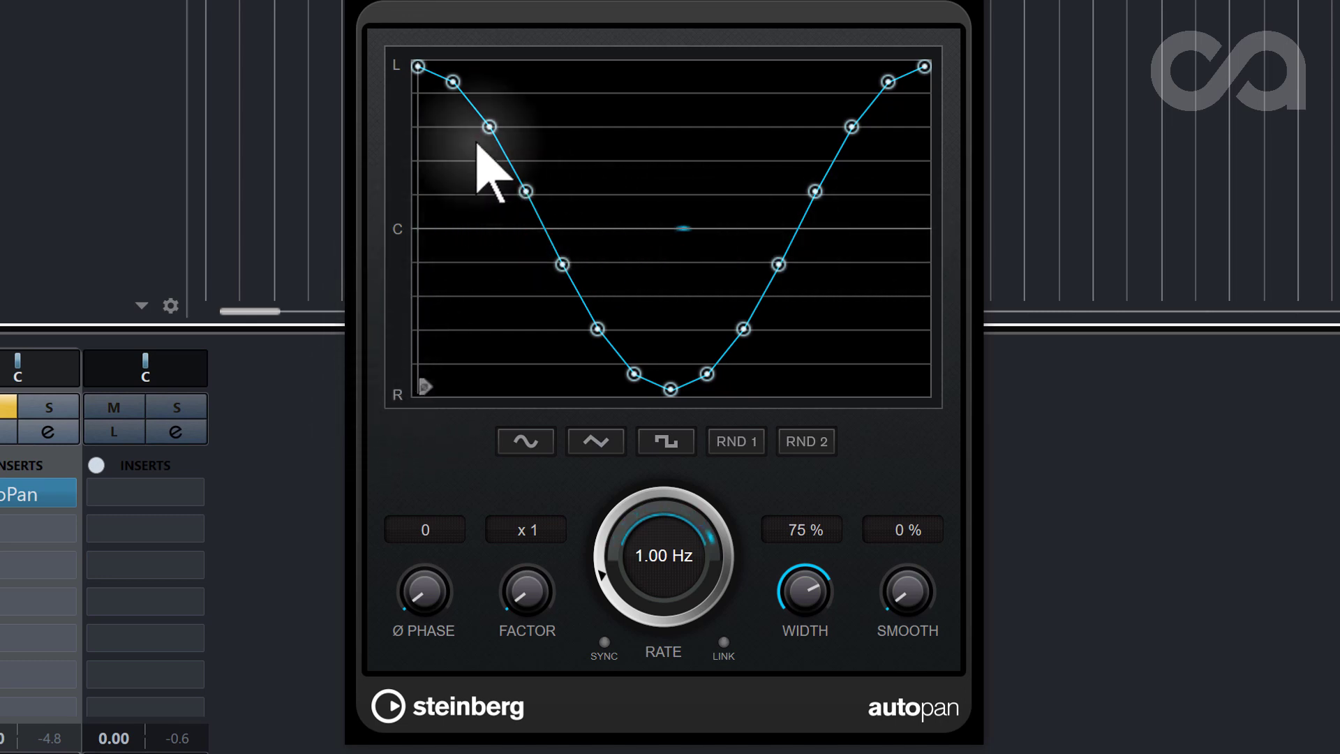
{"action": "mouse_move", "coordinate": [451, 78]}
{"action": "left_mouse_down"}
{"action": "mouse_move", "coordinate": [492, 147]}
{"action": "mouse_move", "coordinate": [544, 362]}
{"action": "mouse_move", "coordinate": [579, 392]}
{"action": "mouse_move", "coordinate": [649, 396]}
{"action": "mouse_move", "coordinate": [667, 168]}
{"action": "mouse_move", "coordinate": [691, 80]}
{"action": "mouse_move", "coordinate": [781, 108]}
{"action": "mouse_move", "coordinate": [810, 322]}
{"action": "mouse_move", "coordinate": [870, 401]}
{"action": "mouse_move", "coordinate": [923, 317]}
{"action": "mouse_move", "coordinate": [945, 173]}
{"action": "left_mouse_up"}
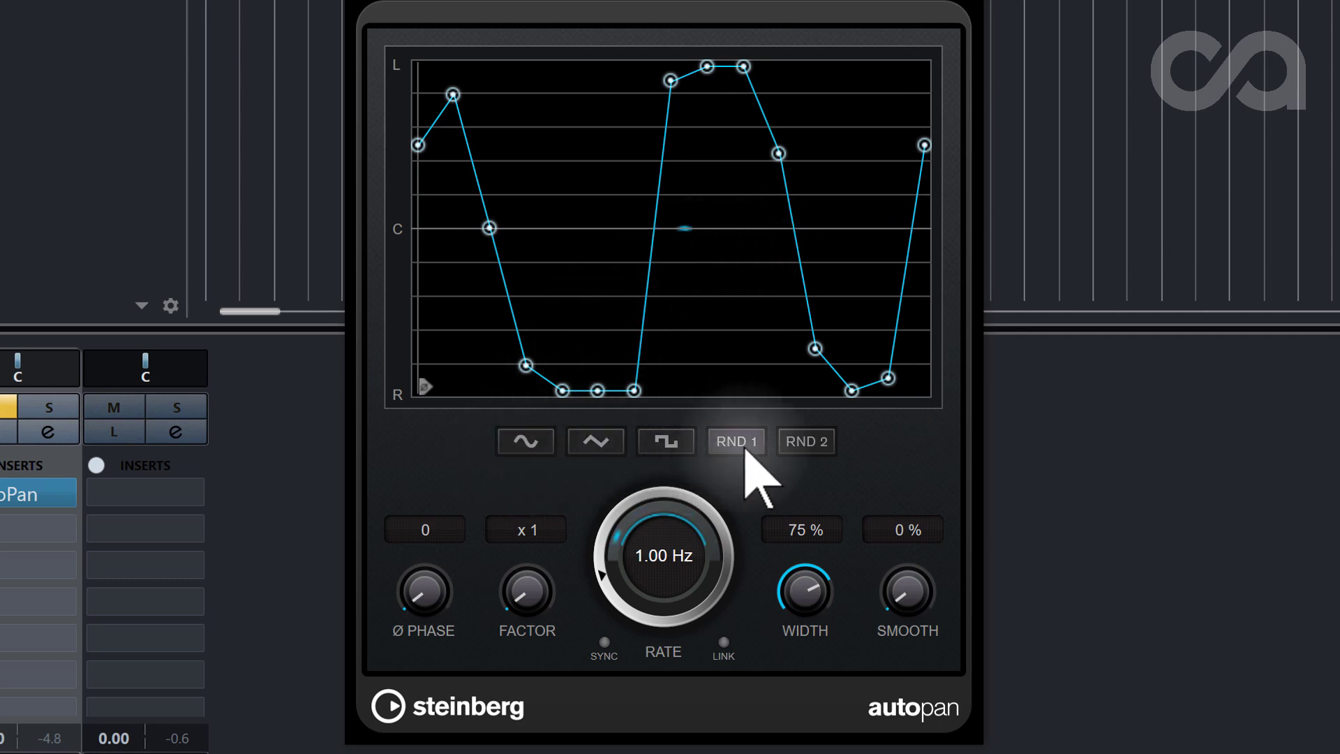
- Audition AutoPan's sine, triangle, RND 1 and RND 2 shapes, then settle on the square shape
{"action": "left_click", "coordinate": [527, 441]}
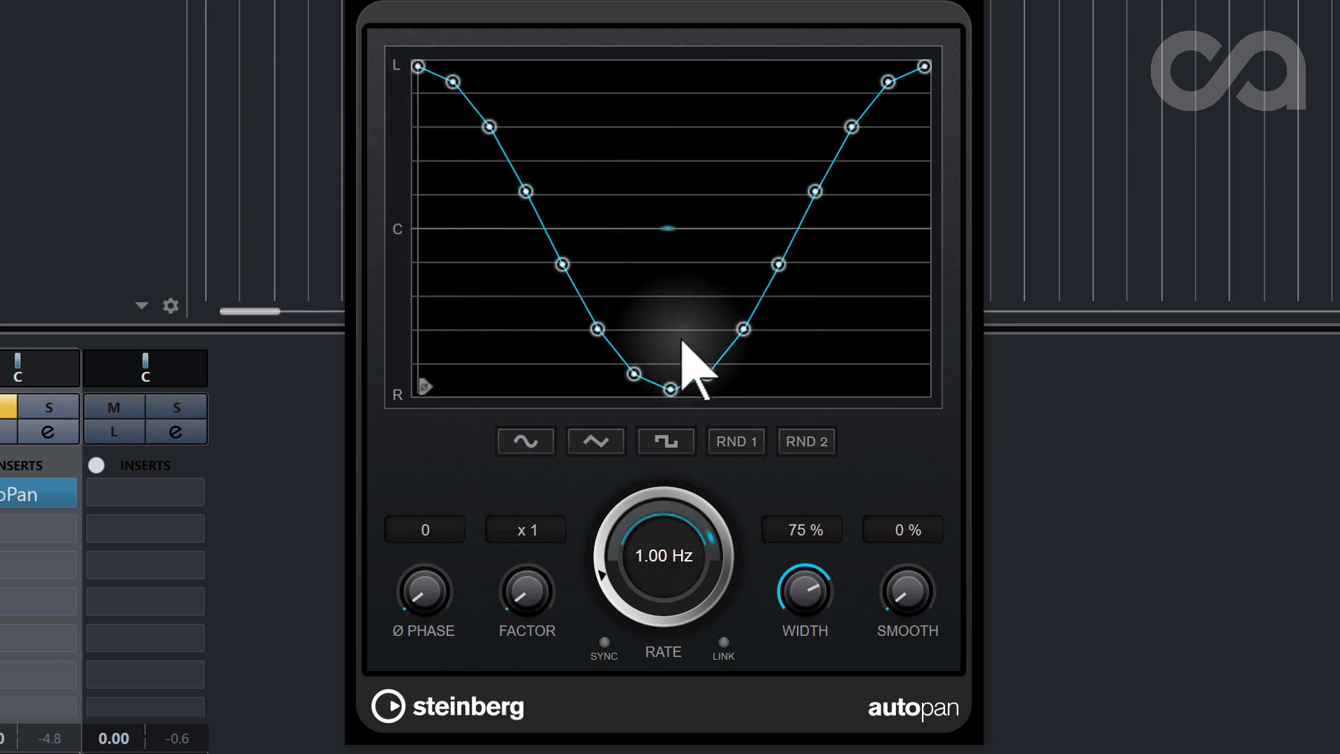
{"action": "left_click", "coordinate": [596, 441]}
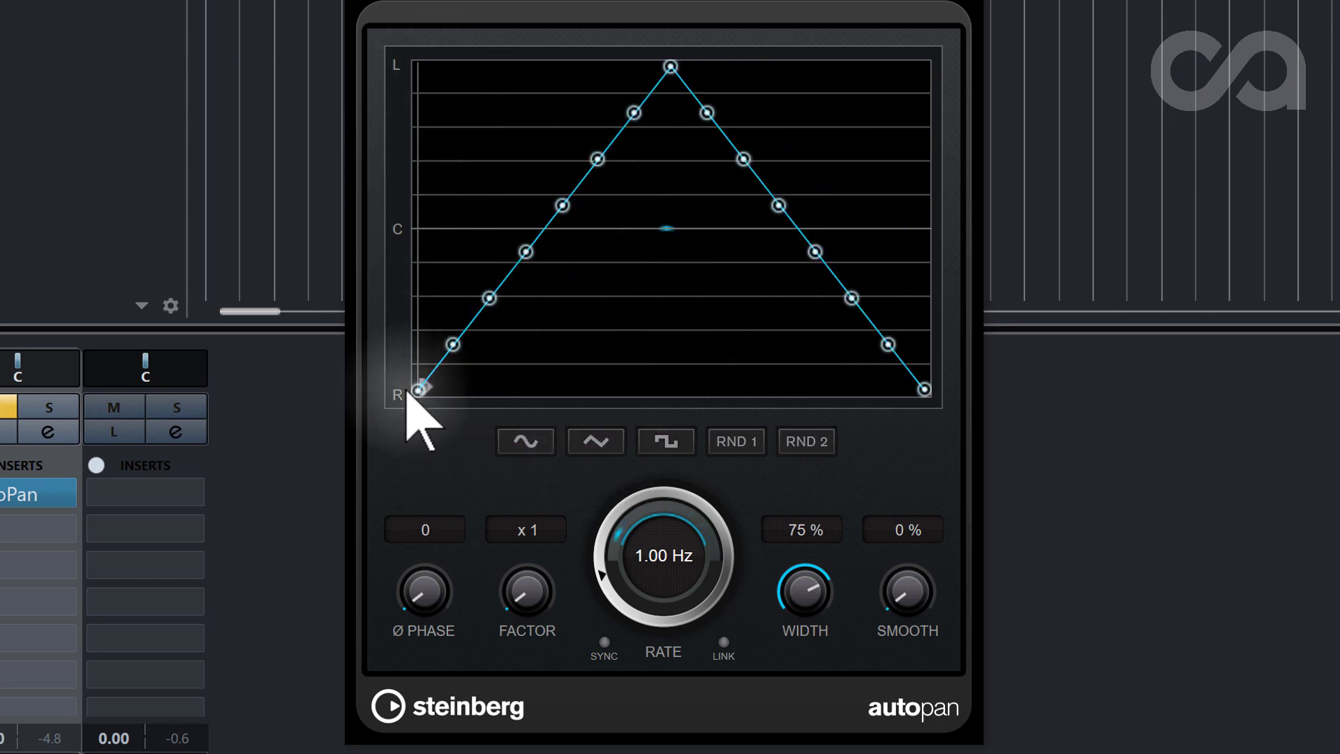
{"action": "left_click", "coordinate": [666, 443]}
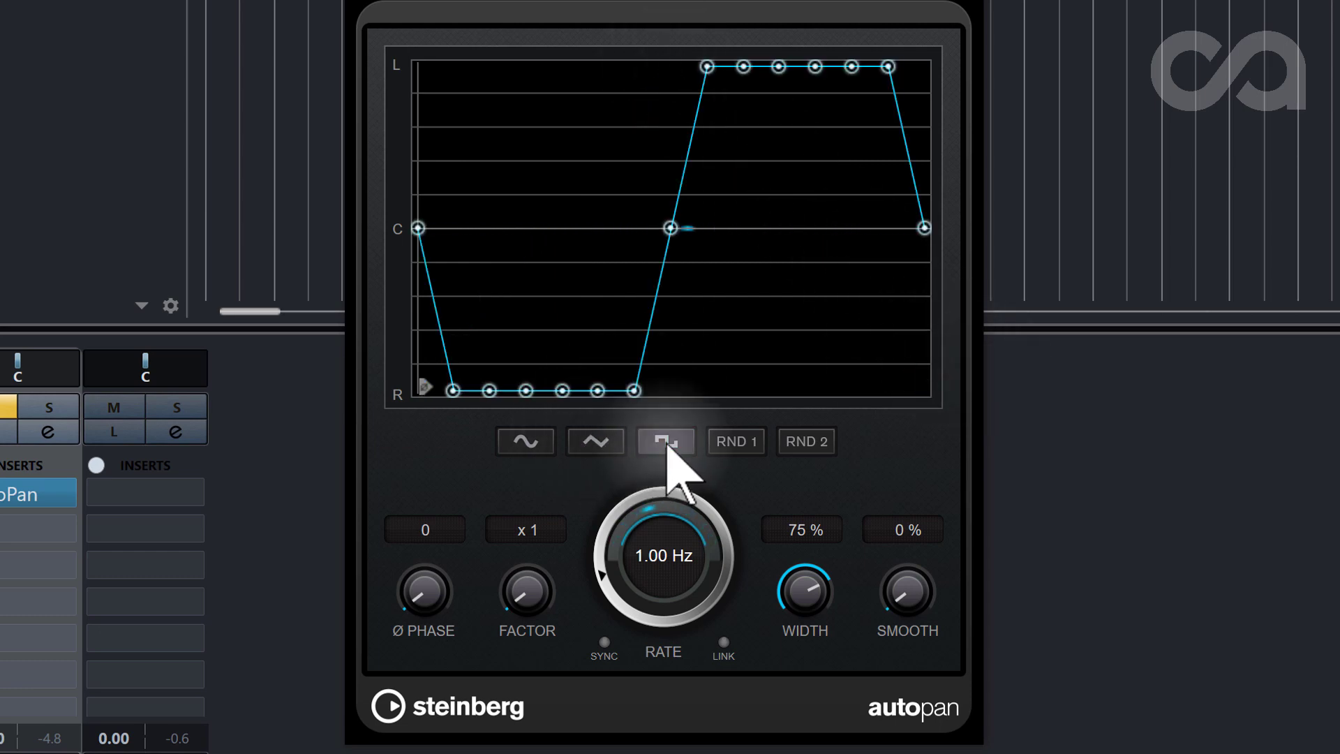
{"action": "left_click", "coordinate": [752, 445]}
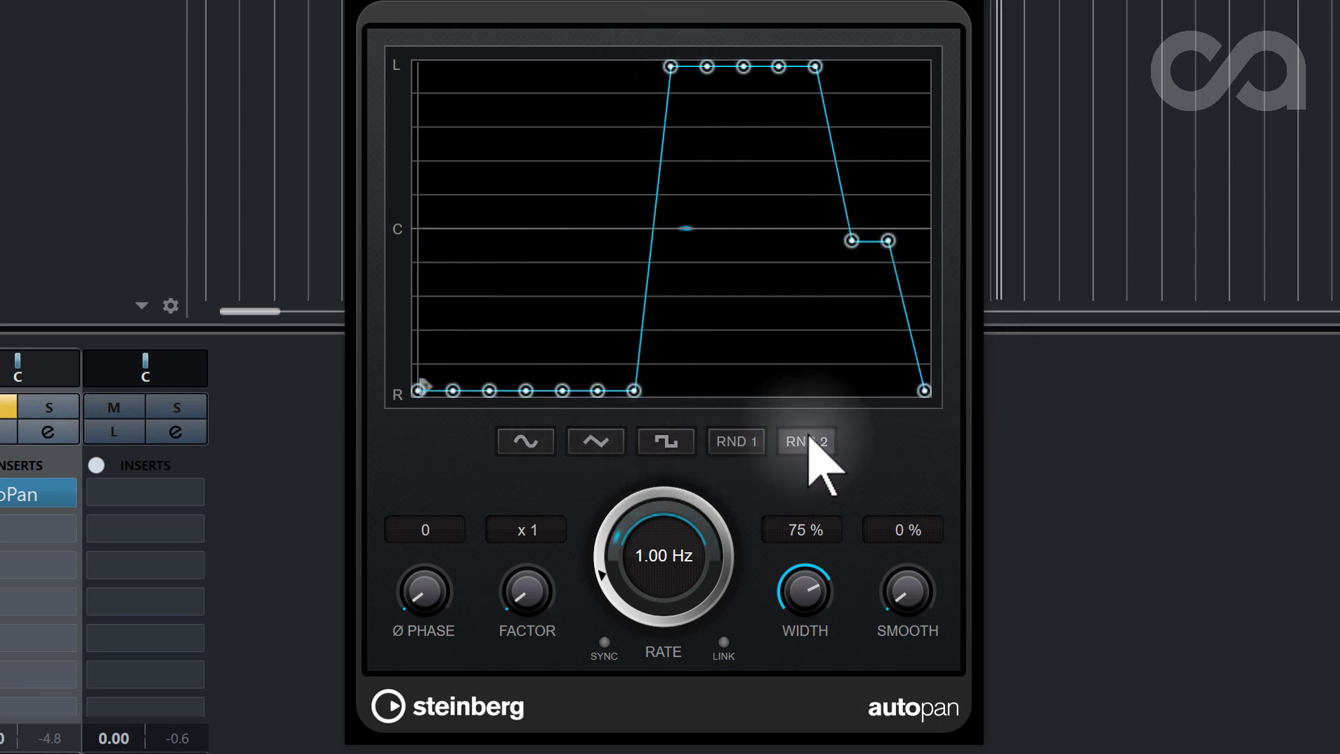
{"action": "left_click", "coordinate": [808, 441]}
{"action": "left_click", "coordinate": [732, 442]}
{"action": "left_click", "coordinate": [759, 443]}
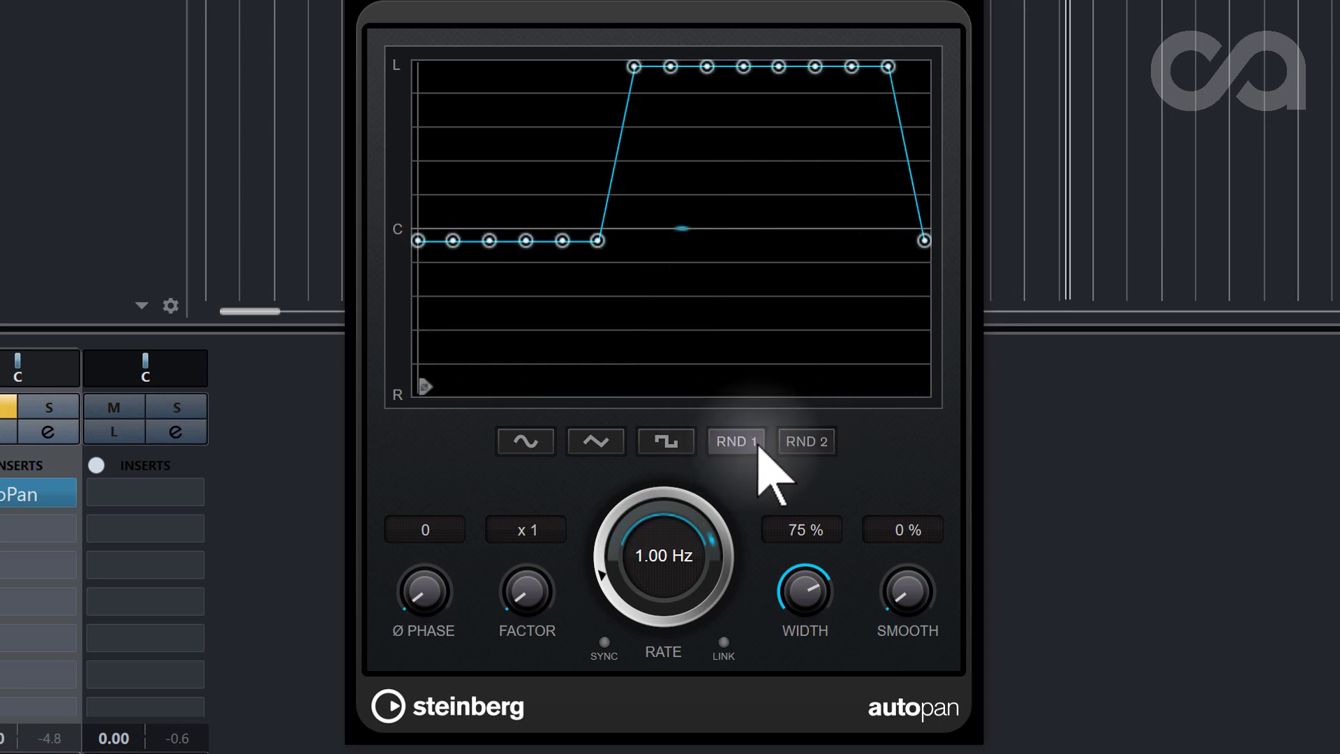
{"action": "left_click", "coordinate": [787, 441]}
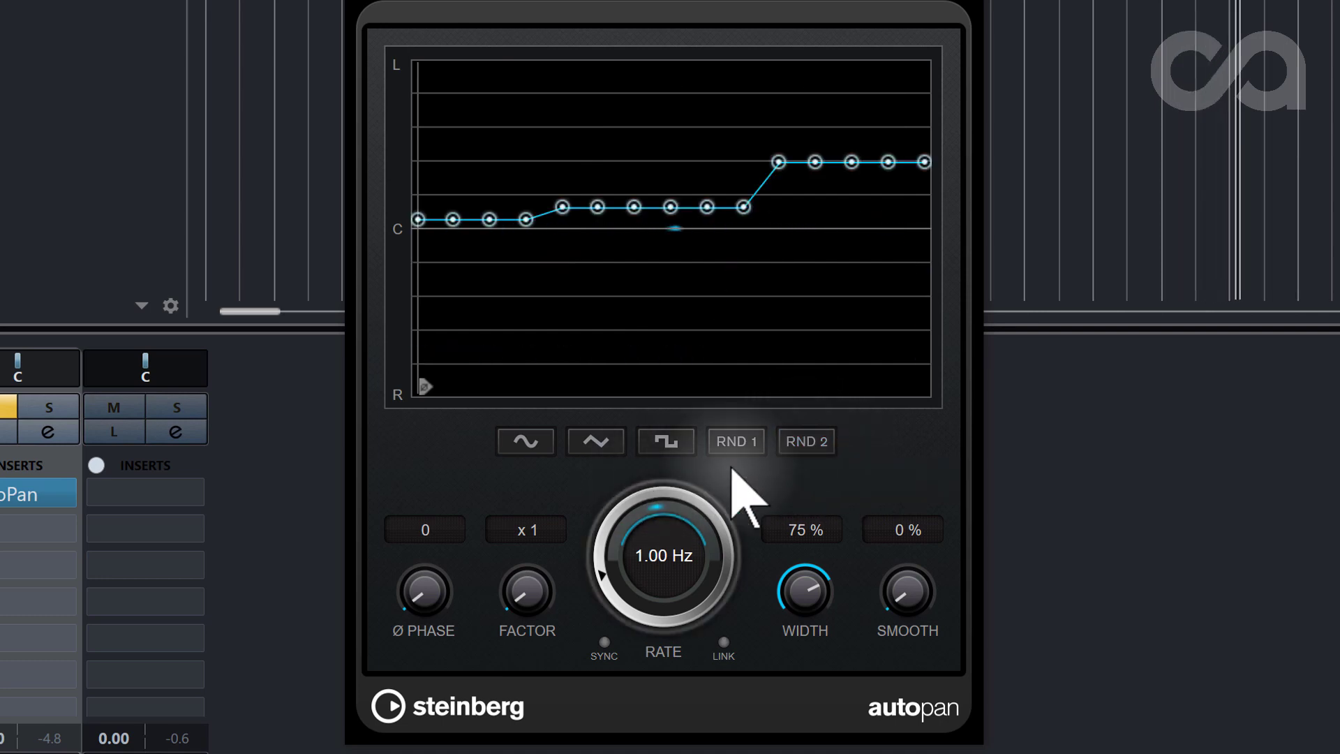
{"action": "left_click", "coordinate": [684, 444]}
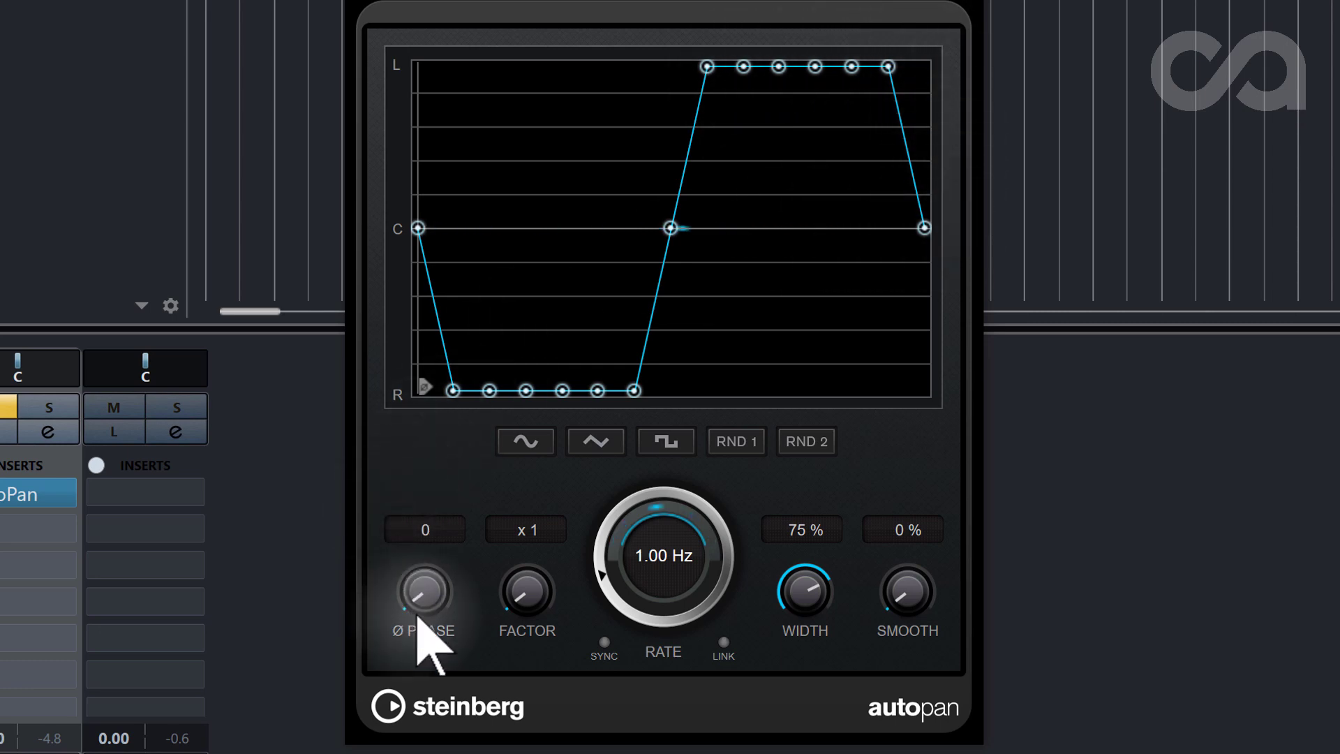
{"action": "left_click_drag", "start_coordinate": [423, 607], "coordinate": [463, 517]}
{"action": "left_click", "coordinate": [439, 529]}
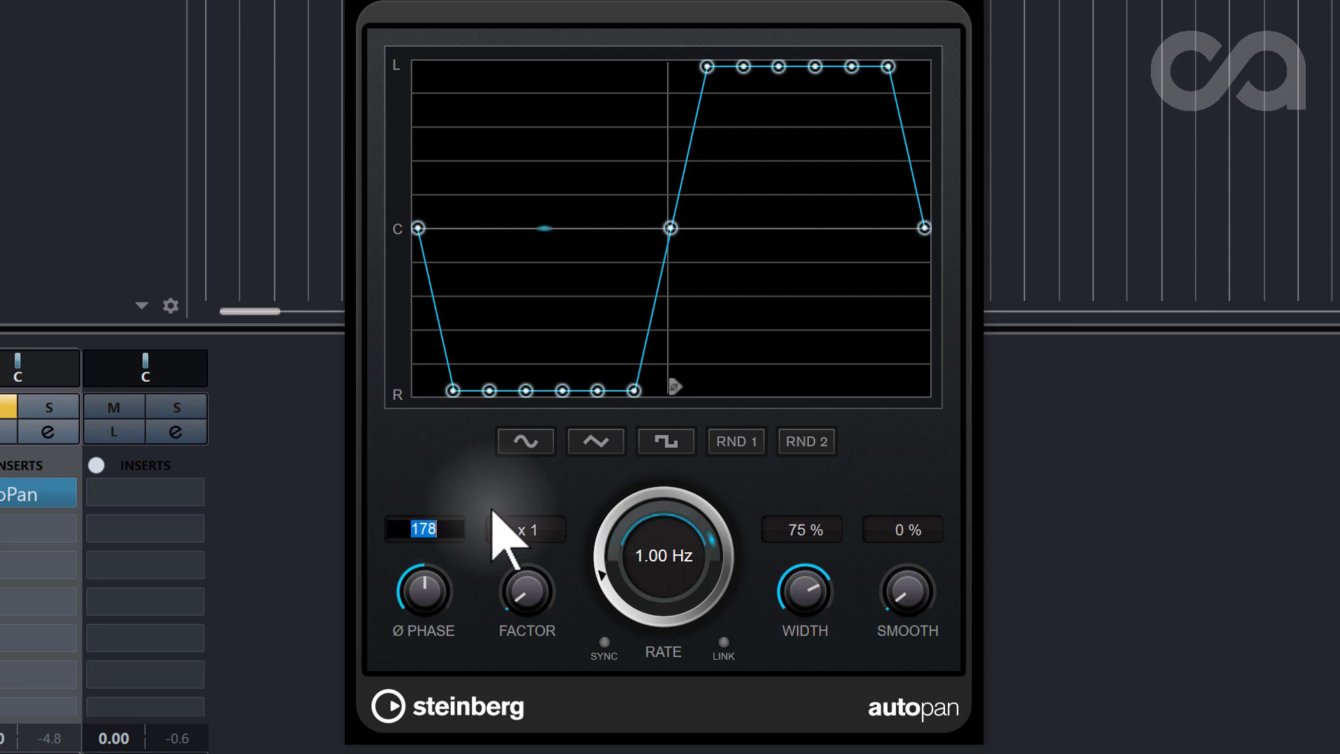
{"action": "type", "text": "180"}
{"action": "key", "text": "Return"}
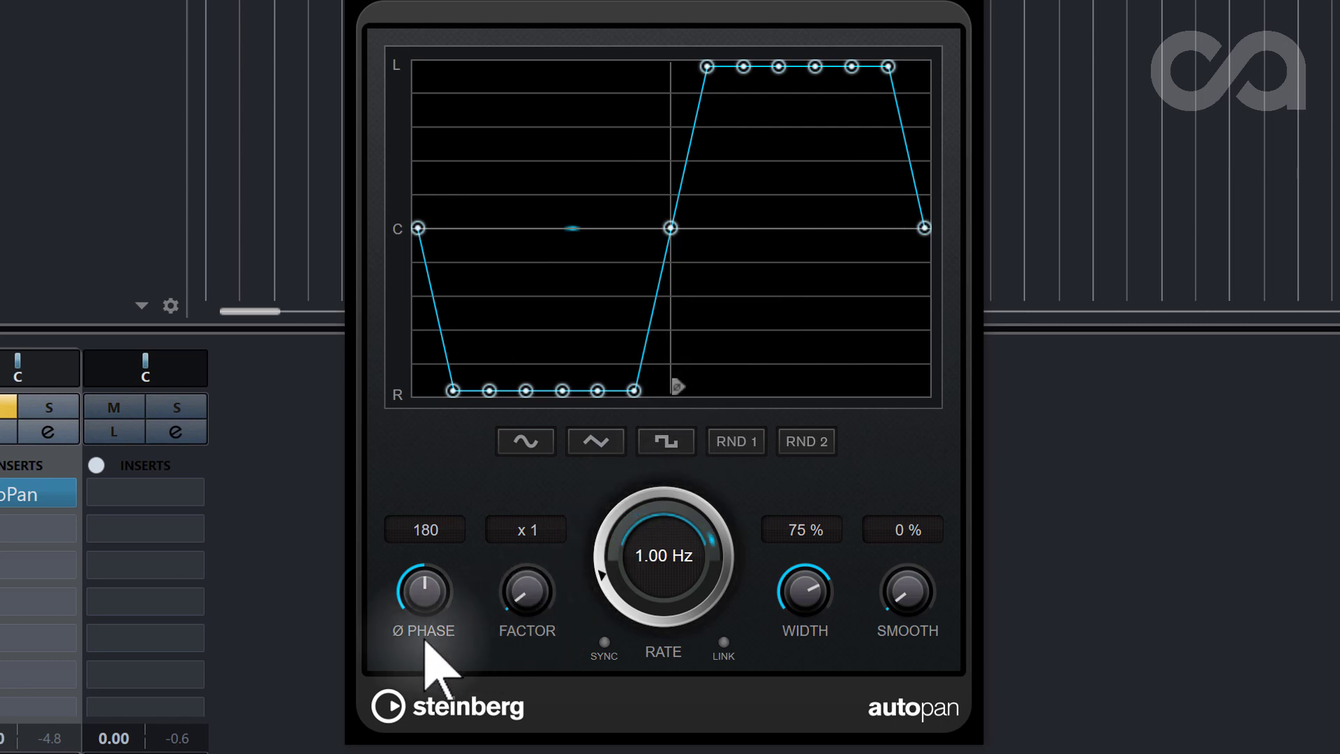
{"action": "mouse_move", "coordinate": [425, 584]}
{"action": "left_mouse_down"}
{"action": "mouse_move", "coordinate": [449, 534]}
{"action": "mouse_move", "coordinate": [393, 623]}
{"action": "mouse_move", "coordinate": [449, 548]}
{"action": "mouse_move", "coordinate": [458, 492]}
{"action": "mouse_move", "coordinate": [359, 750]}
{"action": "left_mouse_up"}
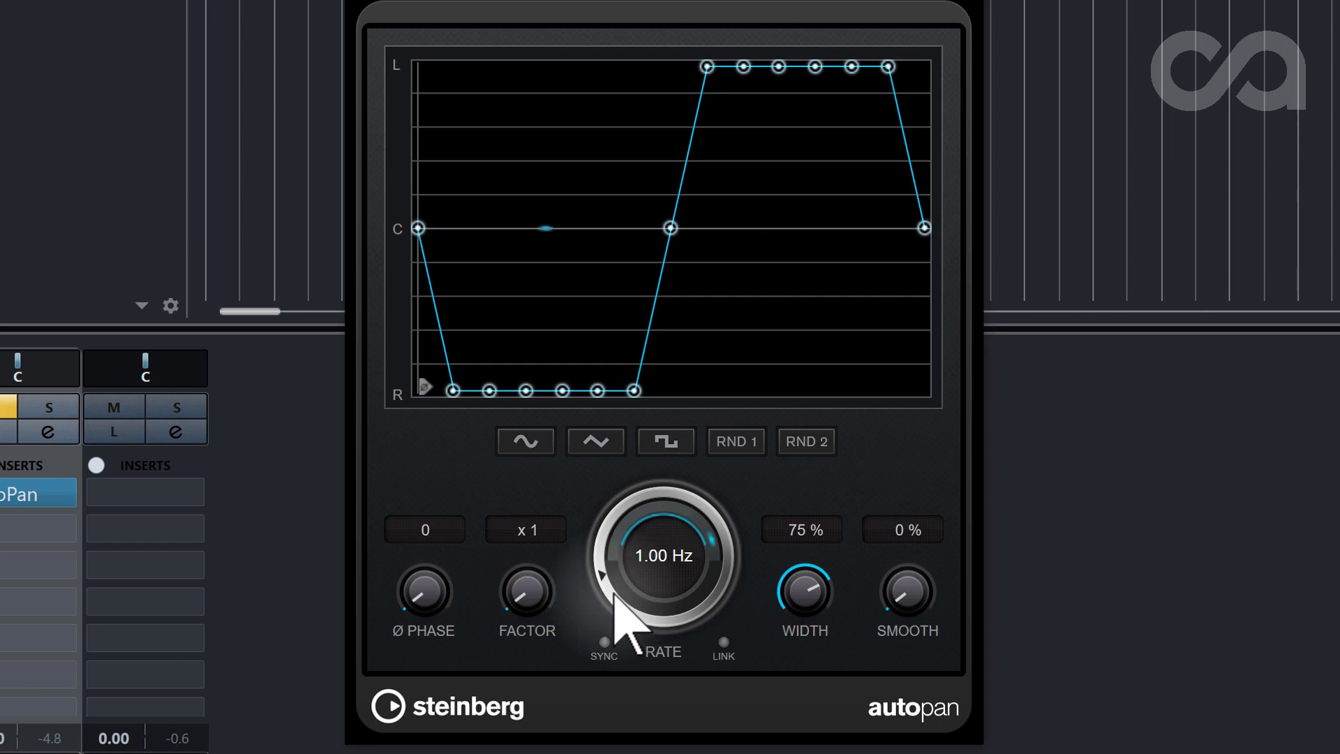
- Experiment with AutoPan rate (9 Hz, x4, 1/32, x2), tempo sync and Smooth, ending at 1/1
{"action": "left_click_drag", "start_coordinate": [614, 553], "coordinate": [623, 597]}
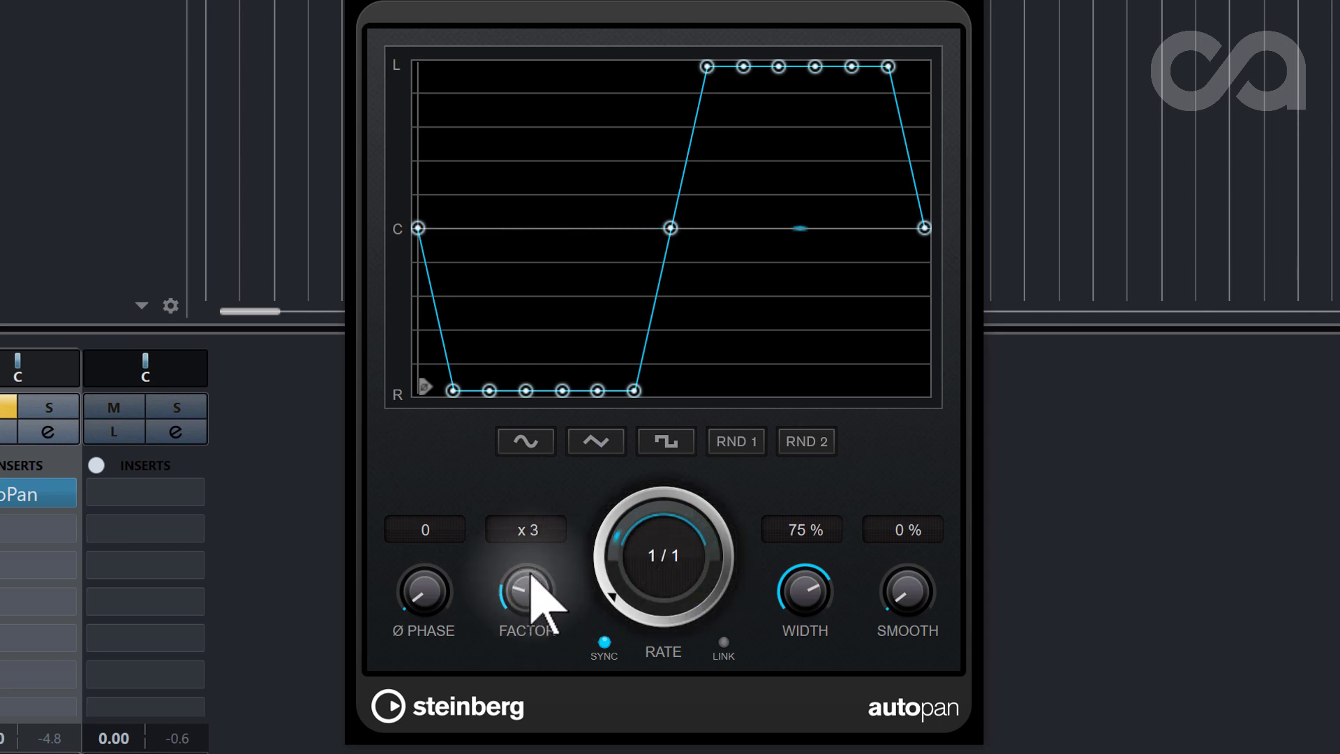
{"action": "left_click_drag", "start_coordinate": [531, 575], "coordinate": [619, 337]}
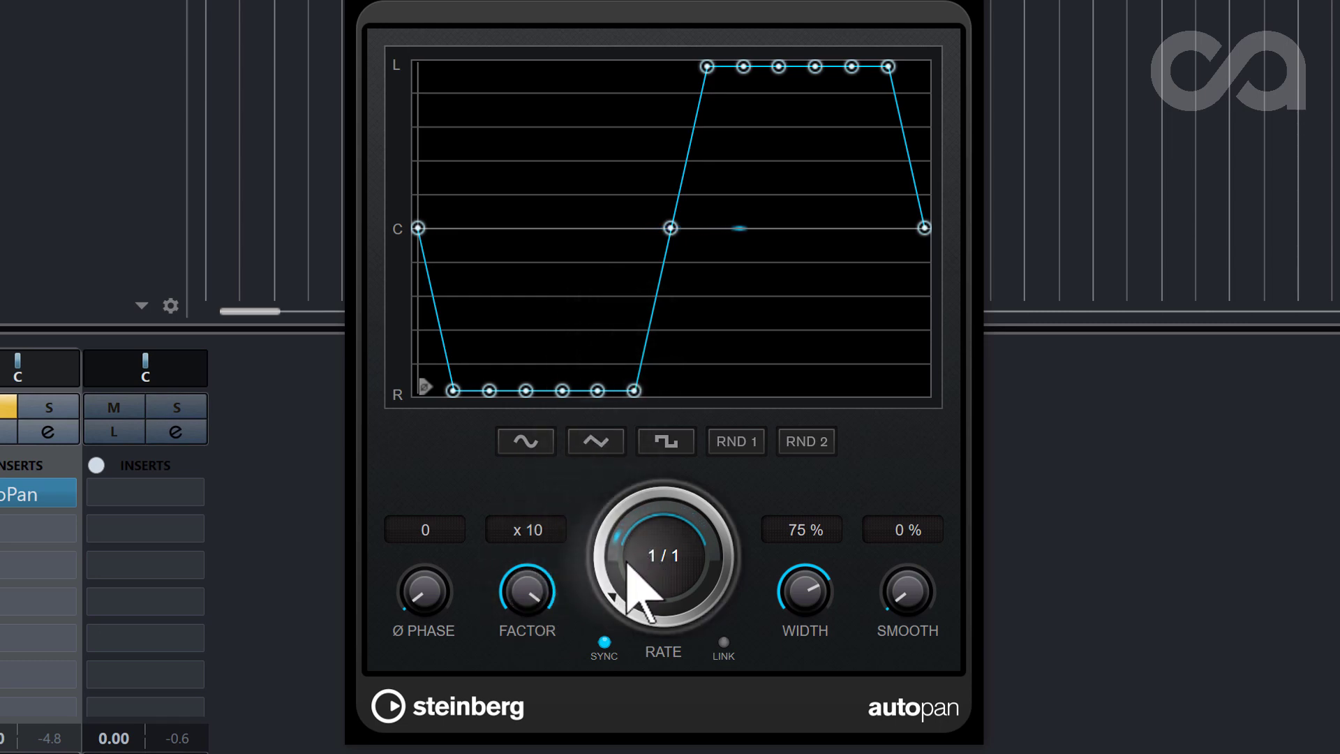
{"action": "left_click_drag", "start_coordinate": [616, 562], "coordinate": [597, 632]}
{"action": "left_click", "coordinate": [602, 639]}
{"action": "left_click_drag", "start_coordinate": [533, 588], "coordinate": [520, 752]}
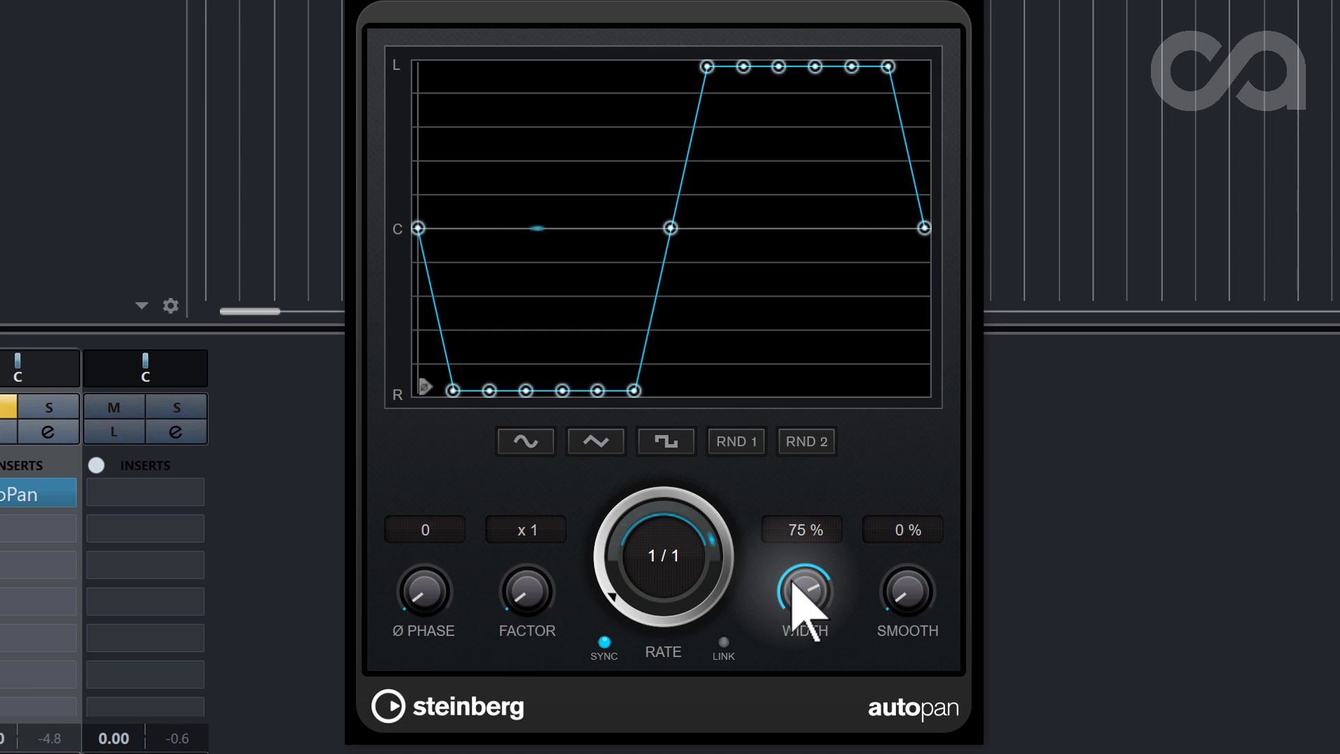
{"action": "left_click_drag", "start_coordinate": [902, 592], "coordinate": [877, 636]}
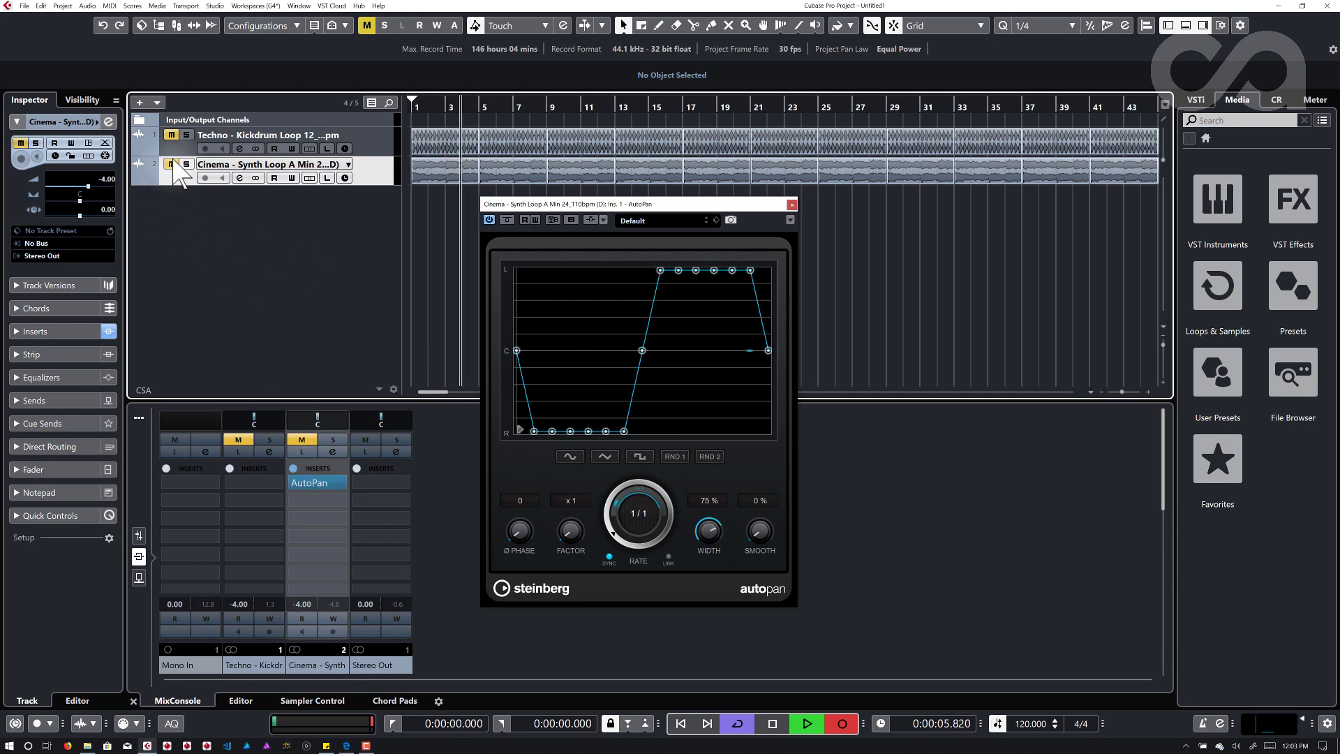
- Unmute the kick drum and Cinema synth loop tracks, then show master meters and channel faders
{"action": "left_click", "coordinate": [172, 134]}
{"action": "left_click", "coordinate": [171, 164]}
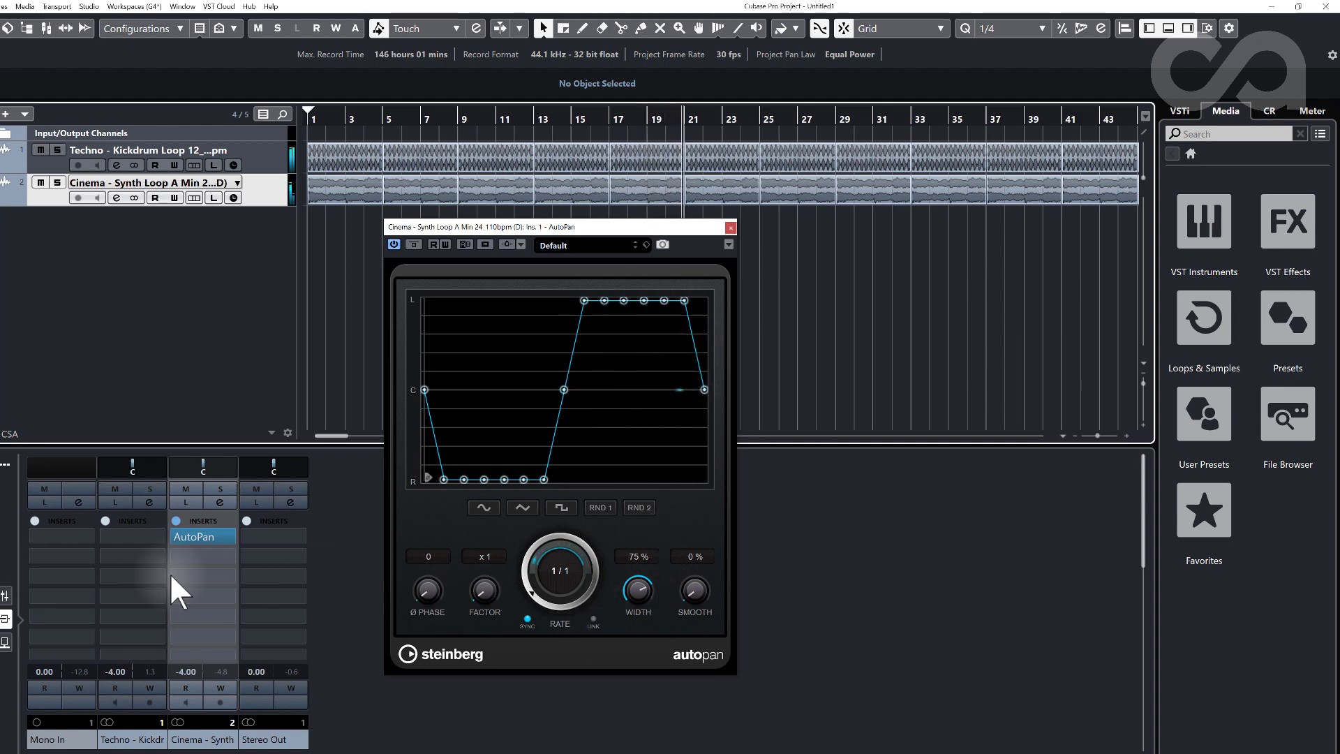
{"action": "left_click", "coordinate": [1313, 112]}
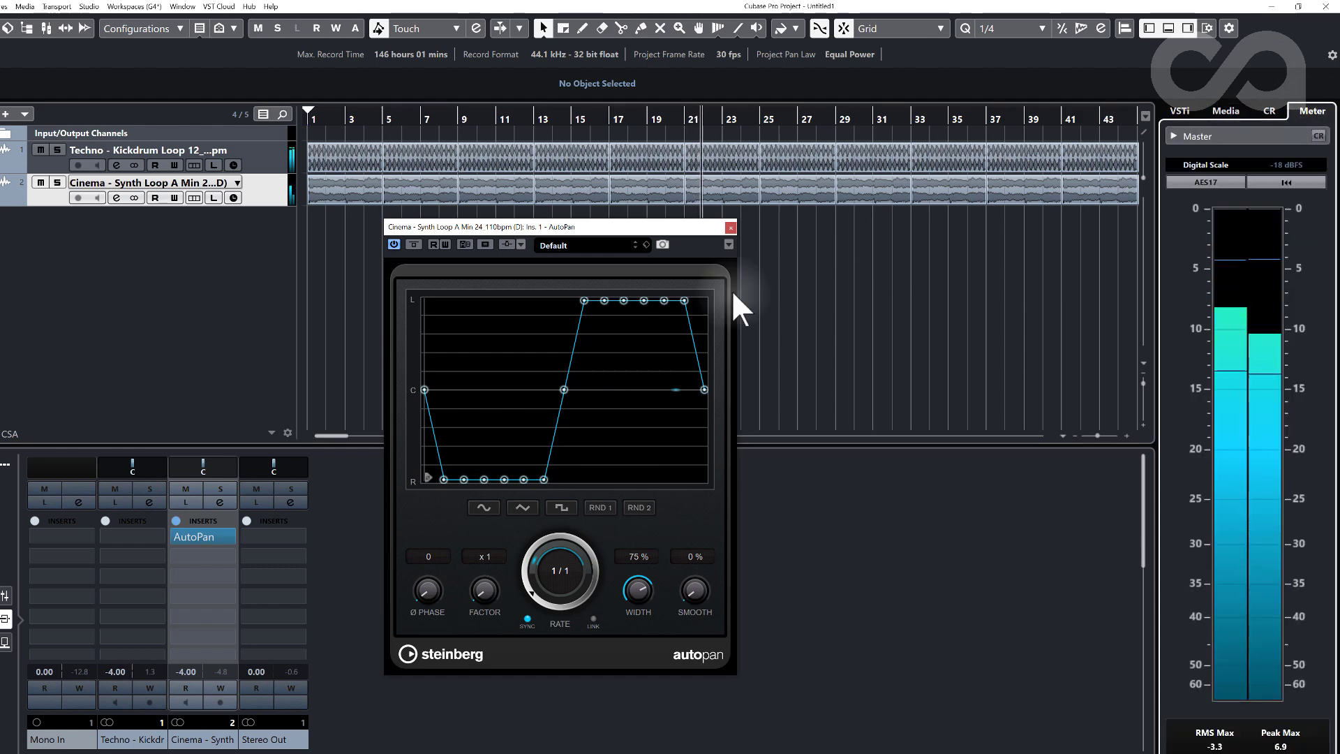
{"action": "left_click", "coordinate": [7, 594]}
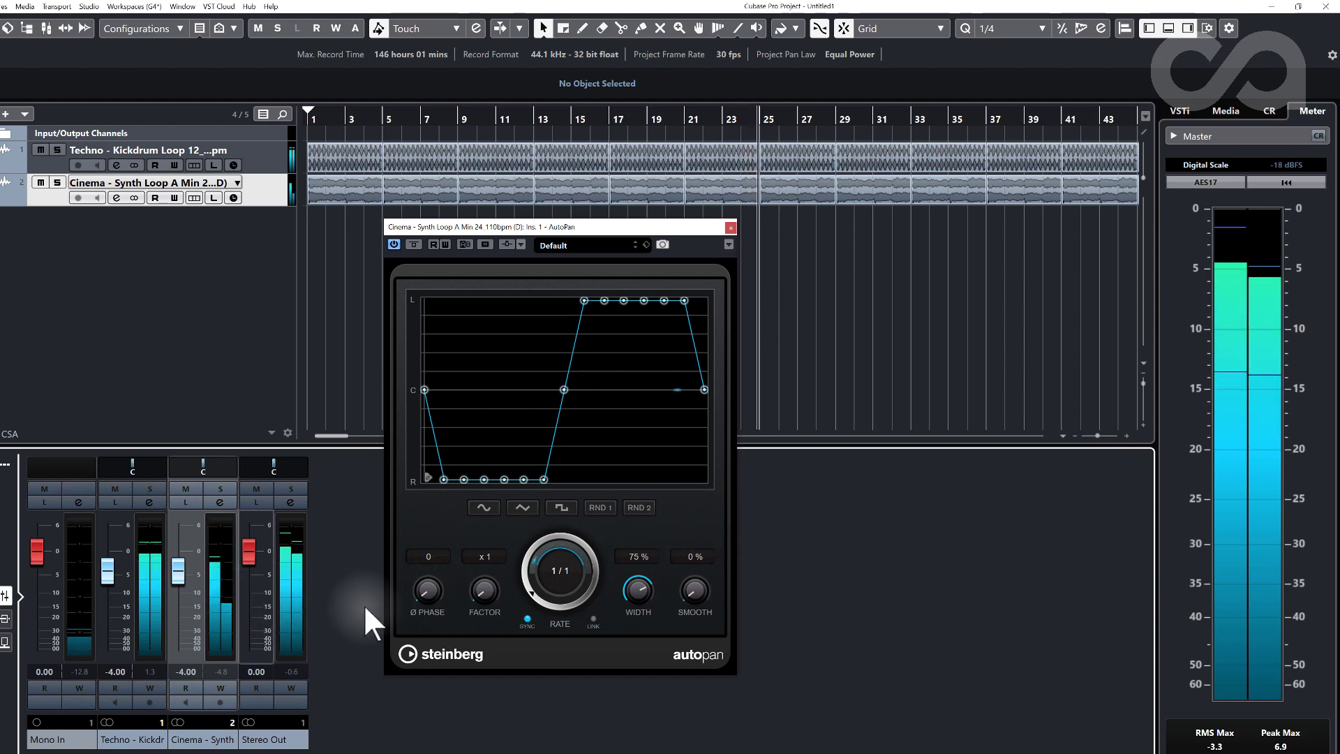
- Enable LINK, set AutoPan to synced 1/4, width 100%, and choose the sine shape
{"action": "left_click", "coordinate": [593, 618]}
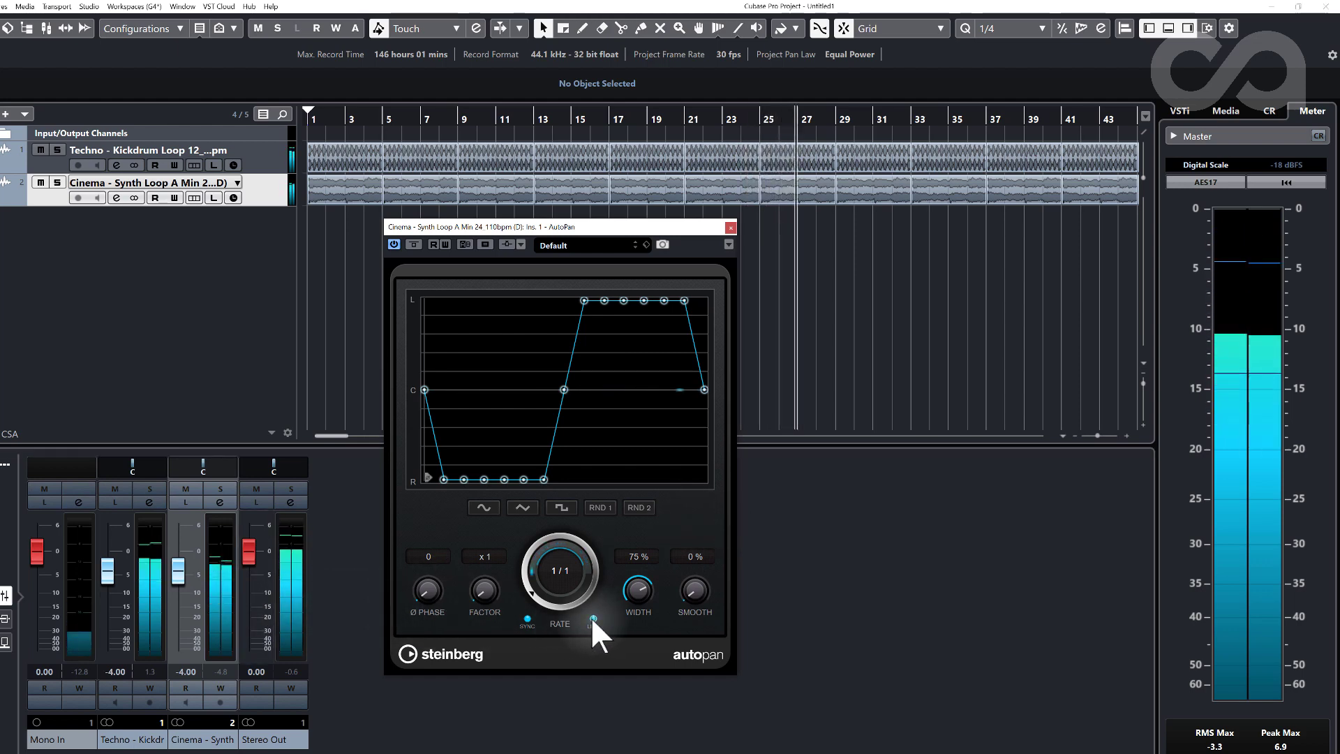
{"action": "mouse_move", "coordinate": [542, 570]}
{"action": "left_mouse_down"}
{"action": "mouse_move", "coordinate": [530, 589]}
{"action": "mouse_move", "coordinate": [529, 558]}
{"action": "mouse_move", "coordinate": [542, 580]}
{"action": "left_mouse_up"}
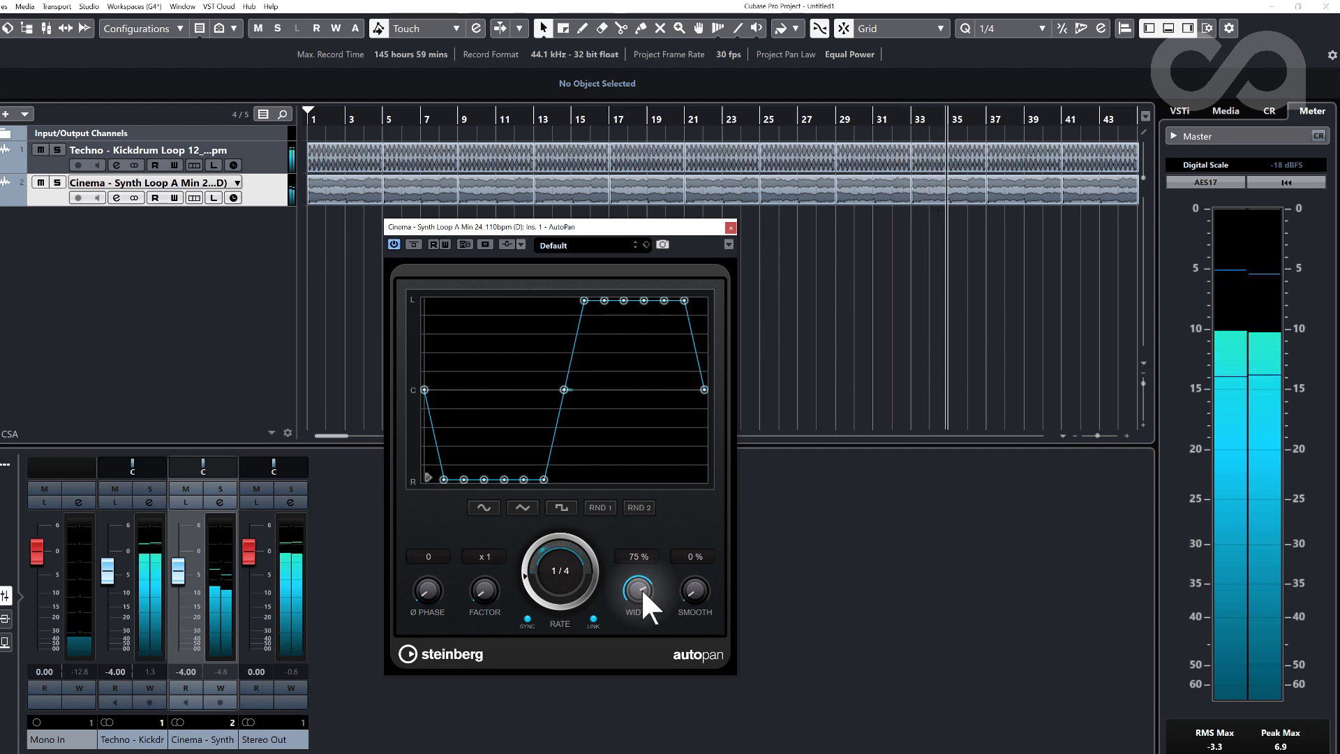
{"action": "left_click_drag", "start_coordinate": [640, 587], "coordinate": [648, 539]}
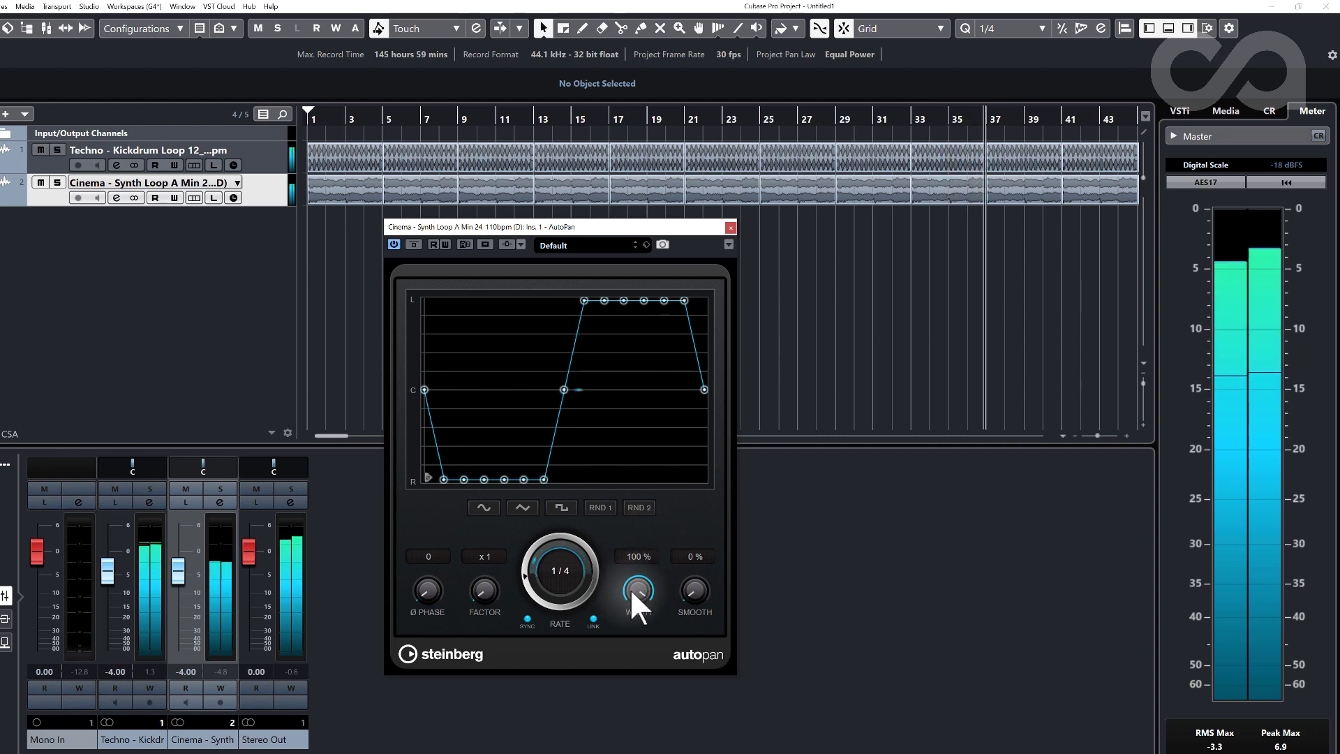
{"action": "left_click", "coordinate": [481, 508]}
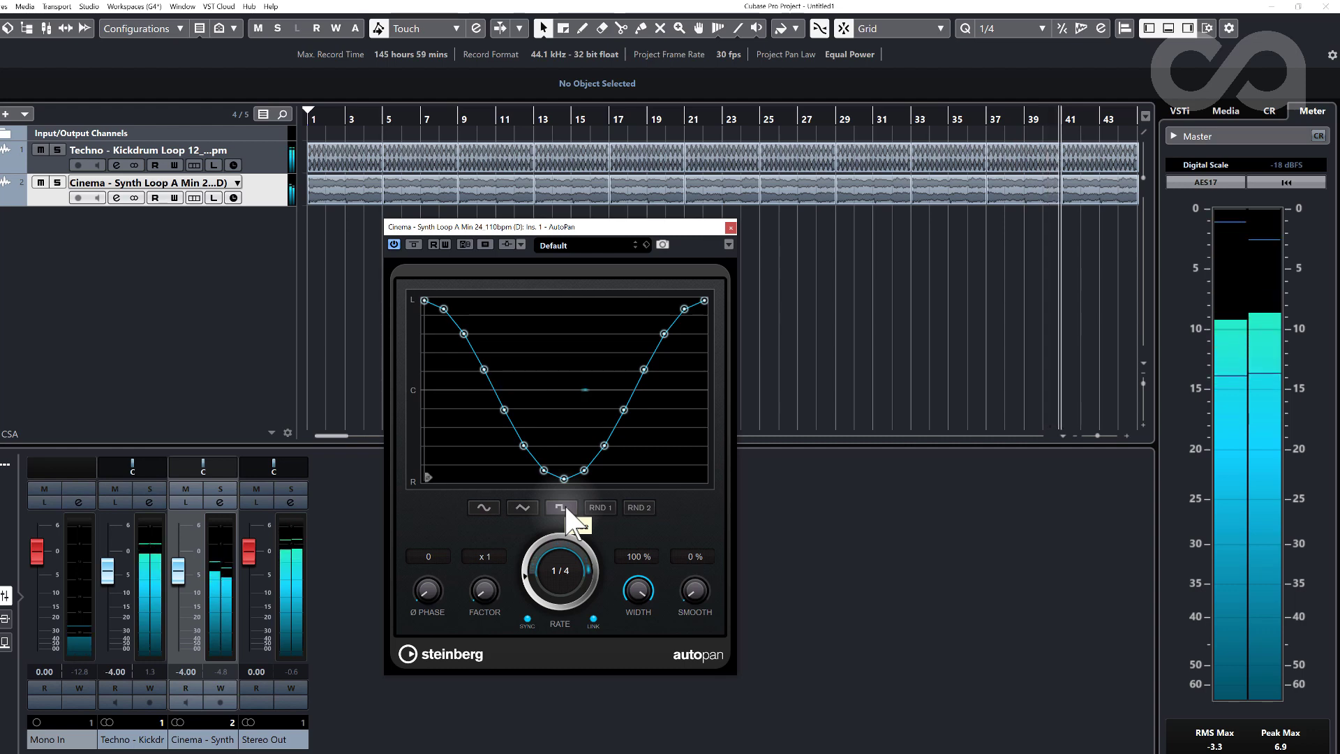
{"action": "mouse_move", "coordinate": [642, 583]}
{"action": "left_mouse_down"}
{"action": "mouse_move", "coordinate": [613, 664]}
{"action": "mouse_move", "coordinate": [643, 562]}
{"action": "left_mouse_up"}
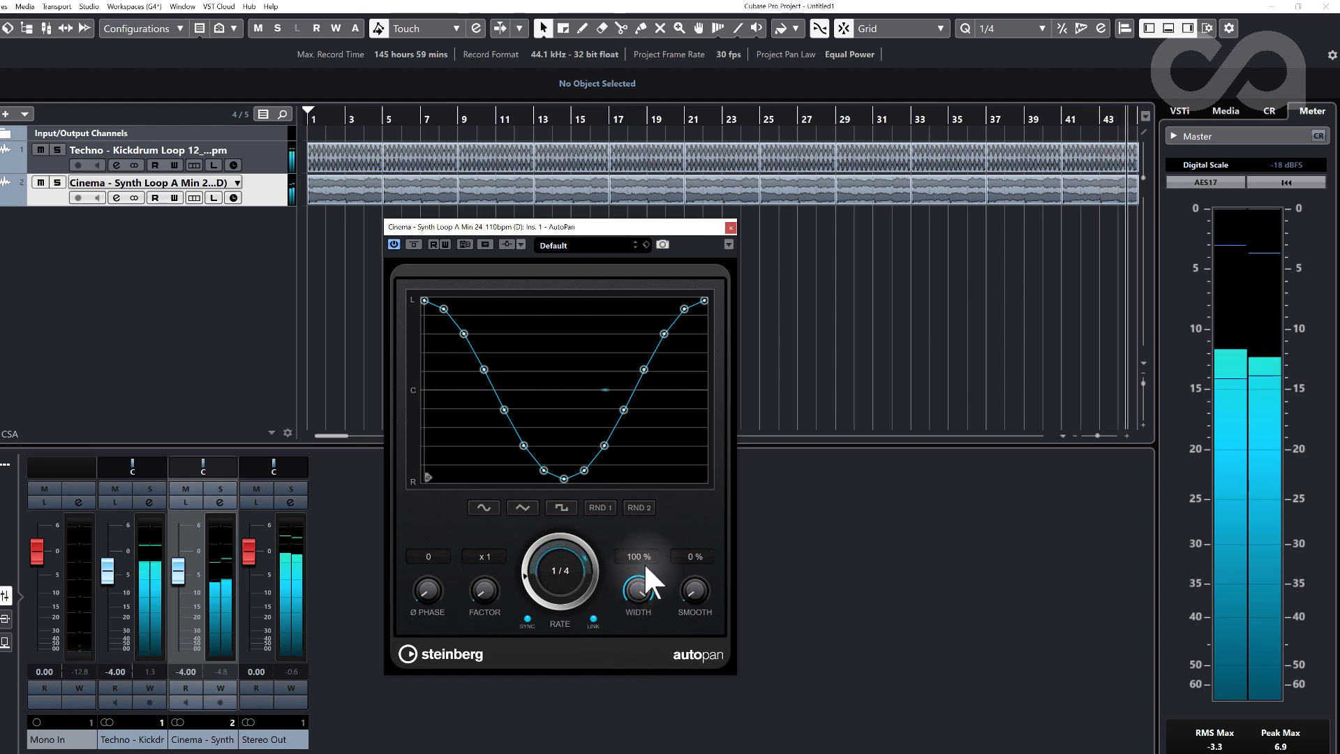
- Switch AutoPan to the square shape and set its phase offset to 180
{"action": "left_click", "coordinate": [551, 503]}
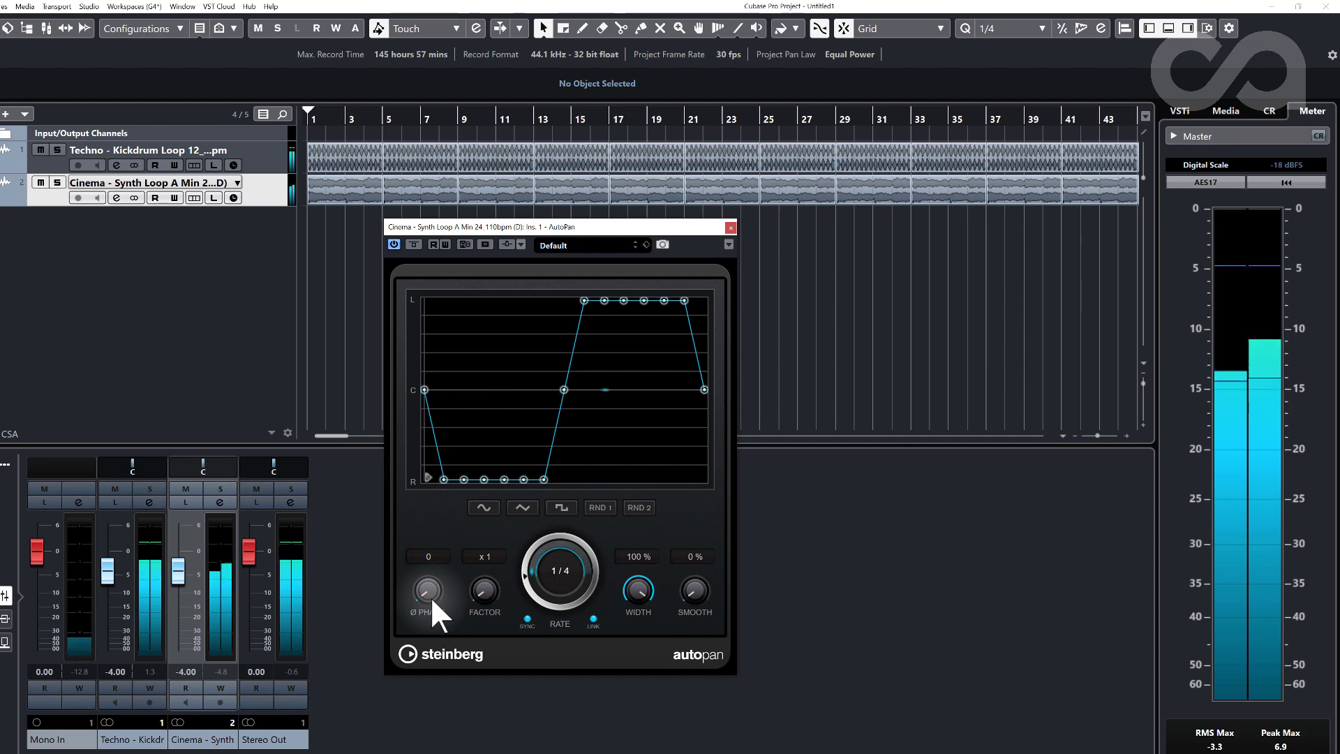
{"action": "left_click_drag", "start_coordinate": [430, 595], "coordinate": [430, 593]}
{"action": "left_click", "coordinate": [438, 556]}
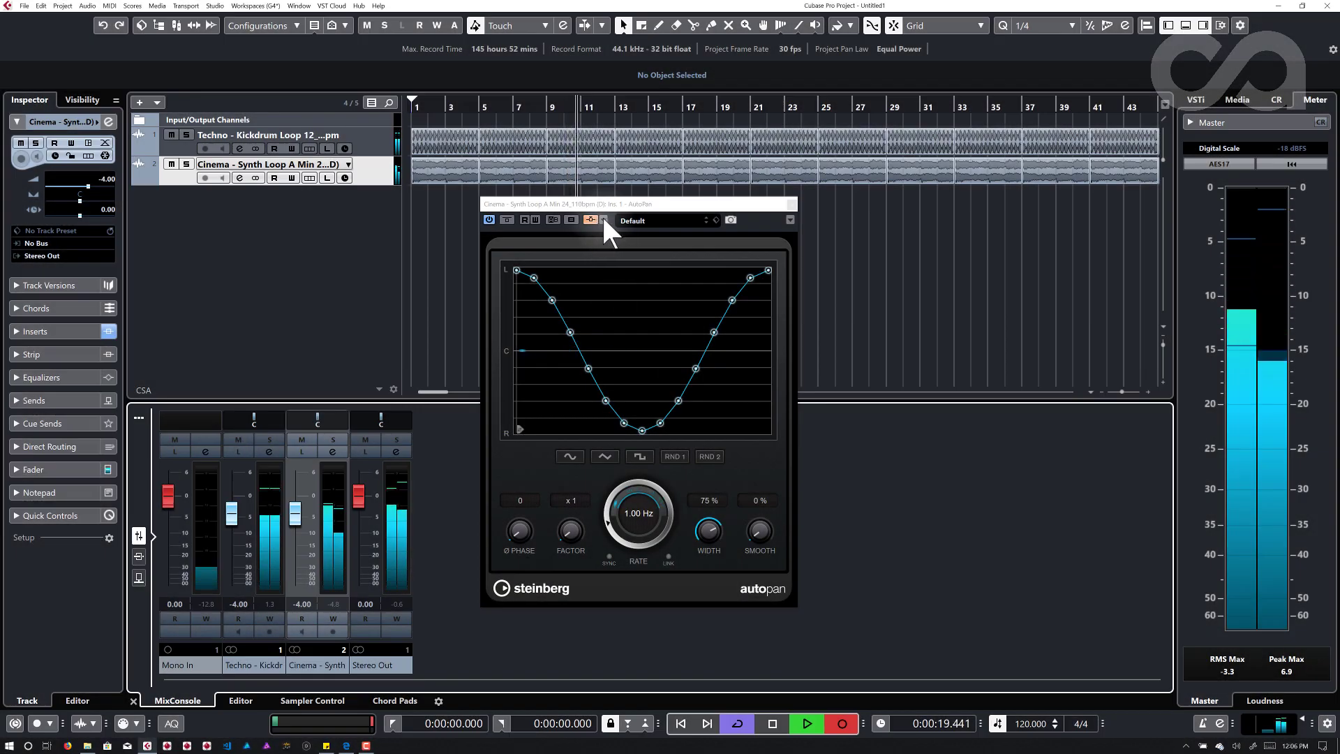
- Tick the kickdrum loop send in AutoPan's Side-Chain Inputs list, then close it
{"action": "left_click", "coordinate": [601, 217]}
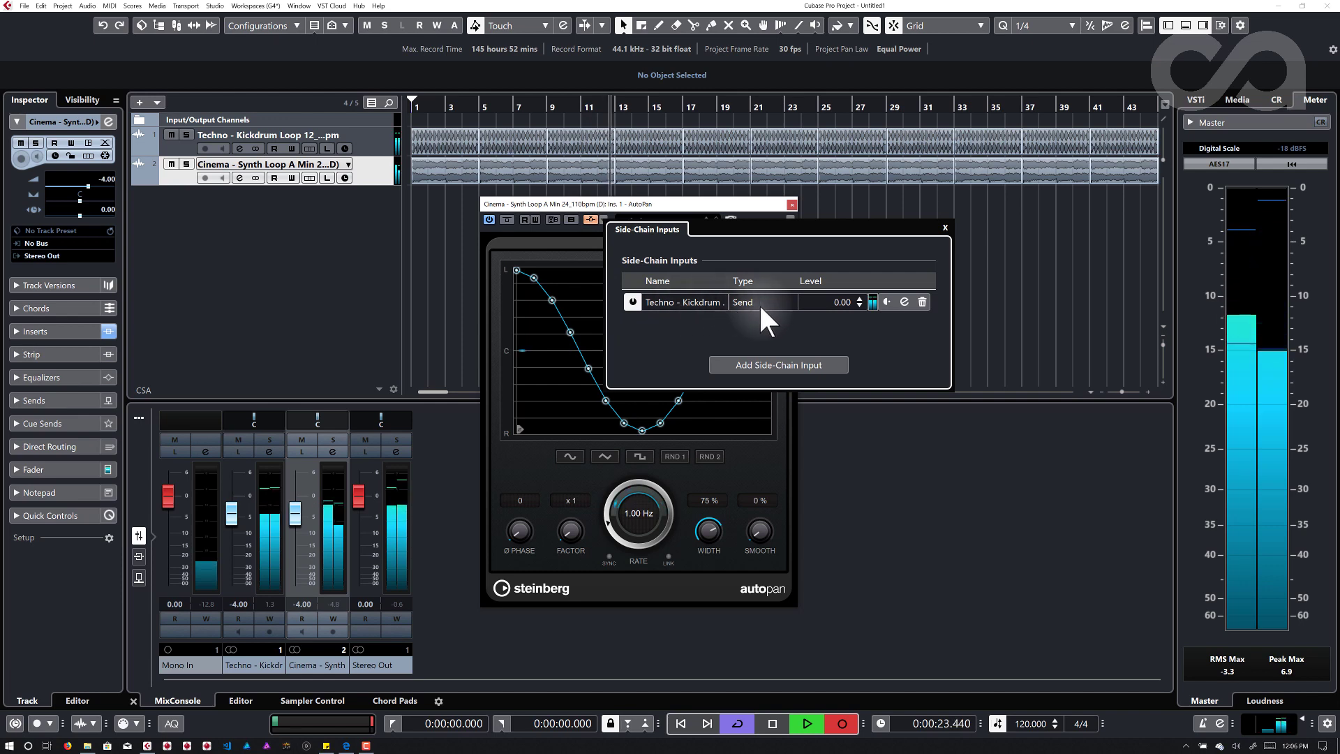
{"action": "left_click", "coordinate": [605, 218]}
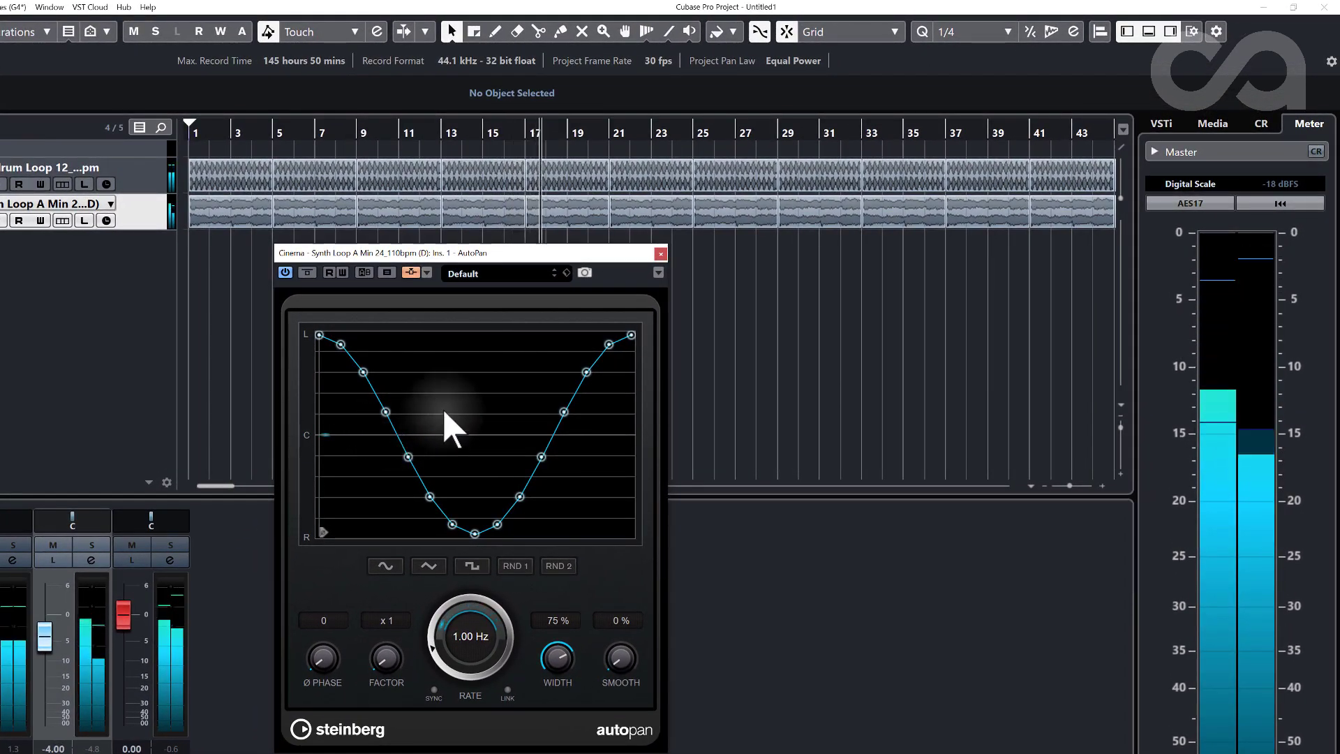
- Enable LINK, widen AutoPan to 100%, and choose the square pan shape
{"action": "left_click", "coordinate": [508, 690]}
{"action": "left_click_drag", "start_coordinate": [557, 657], "coordinate": [572, 599]}
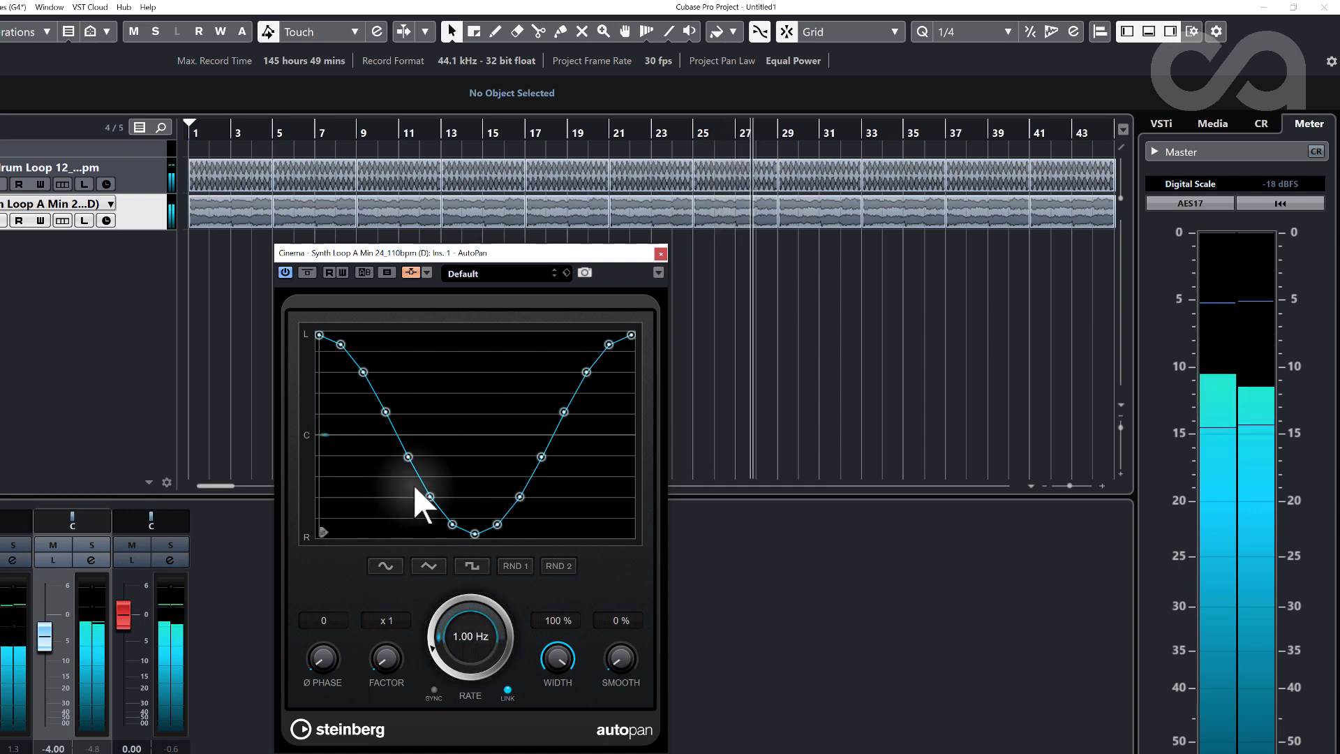
{"action": "left_click", "coordinate": [472, 565]}
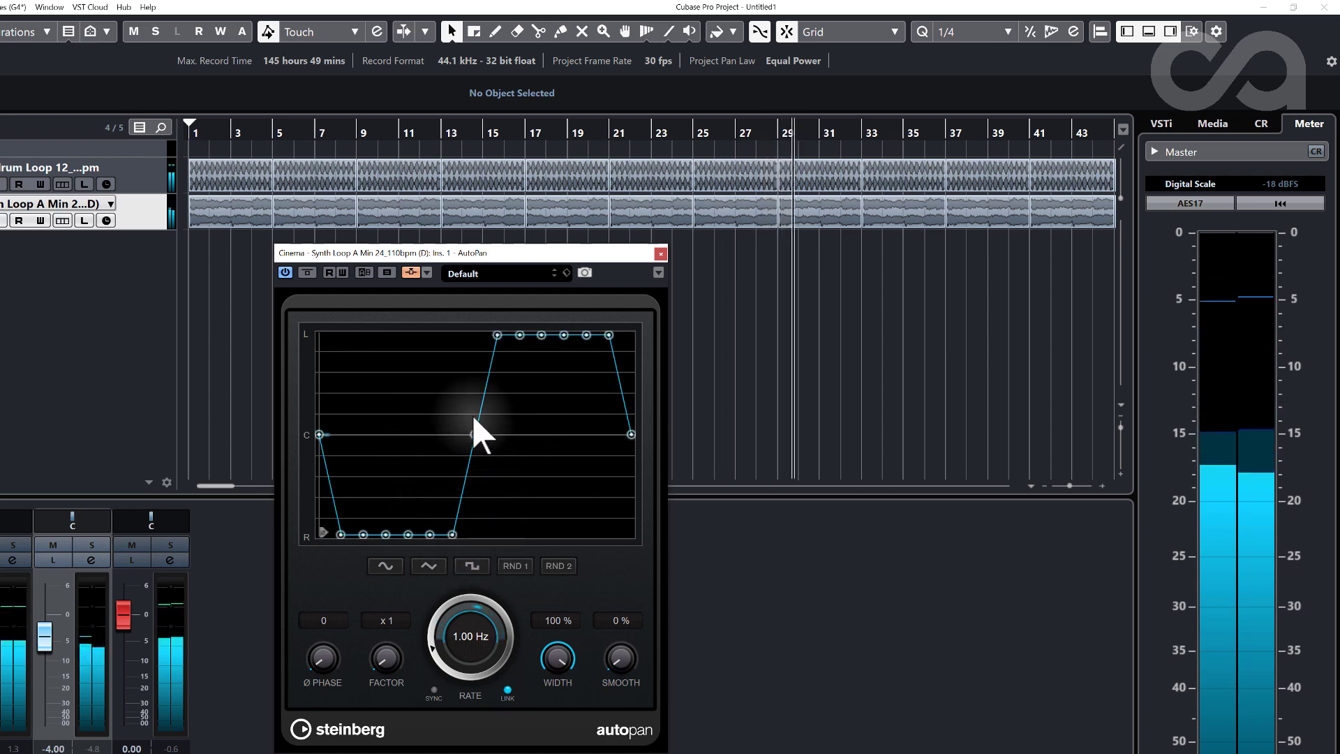
- Hand-edit three points on the square pan curve and set the rate factor to x 2
{"action": "left_click_drag", "start_coordinate": [502, 349], "coordinate": [520, 398]}
{"action": "left_click_drag", "start_coordinate": [430, 535], "coordinate": [430, 366]}
{"action": "left_click_drag", "start_coordinate": [385, 533], "coordinate": [386, 391]}
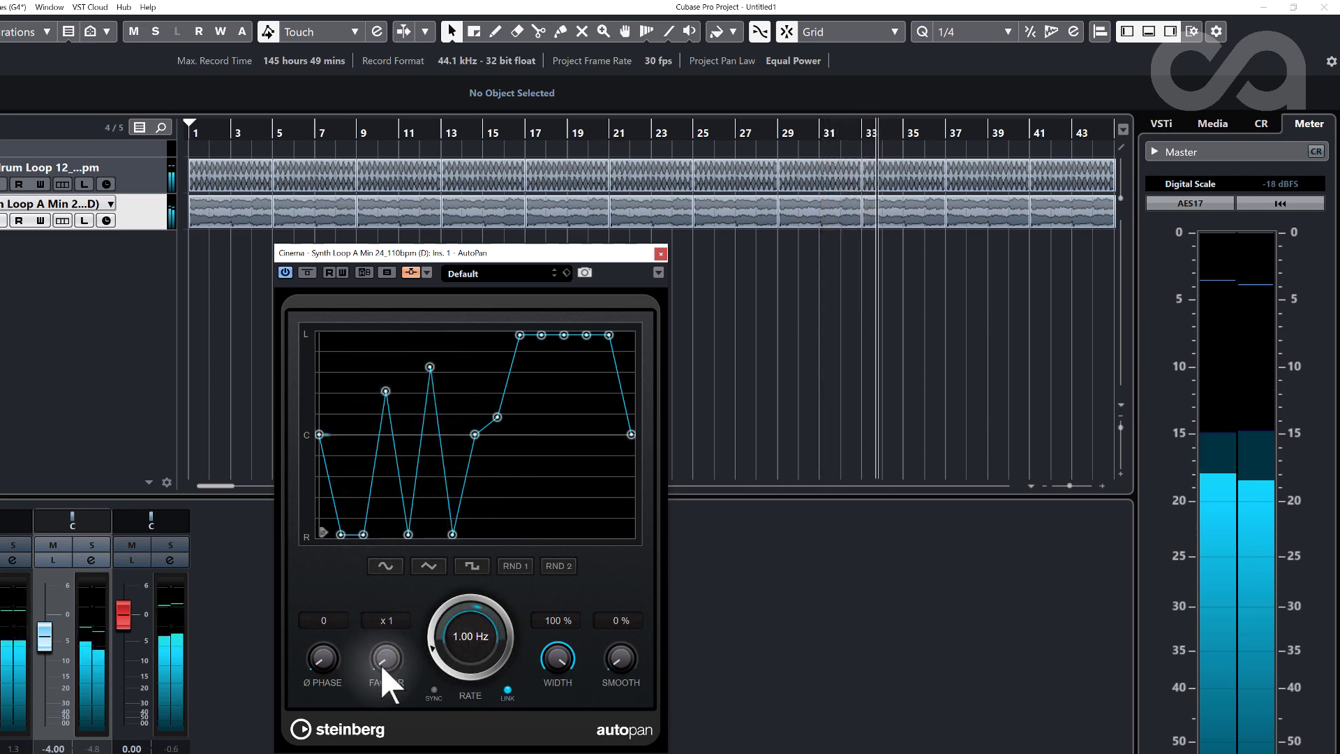
{"action": "left_click_drag", "start_coordinate": [380, 664], "coordinate": [385, 648]}
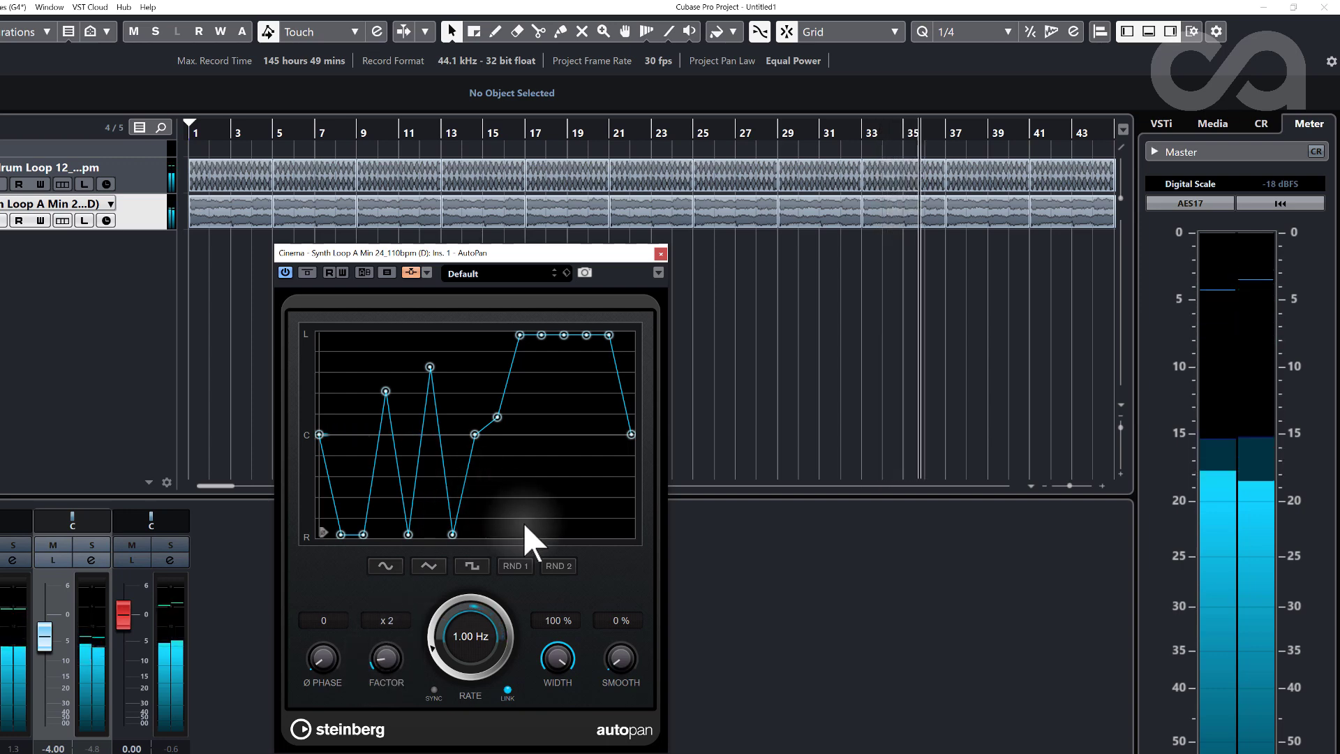
- Randomise the curve twice with RND 1, then choose sine and test width before restoring 100%
{"action": "left_click", "coordinate": [514, 565]}
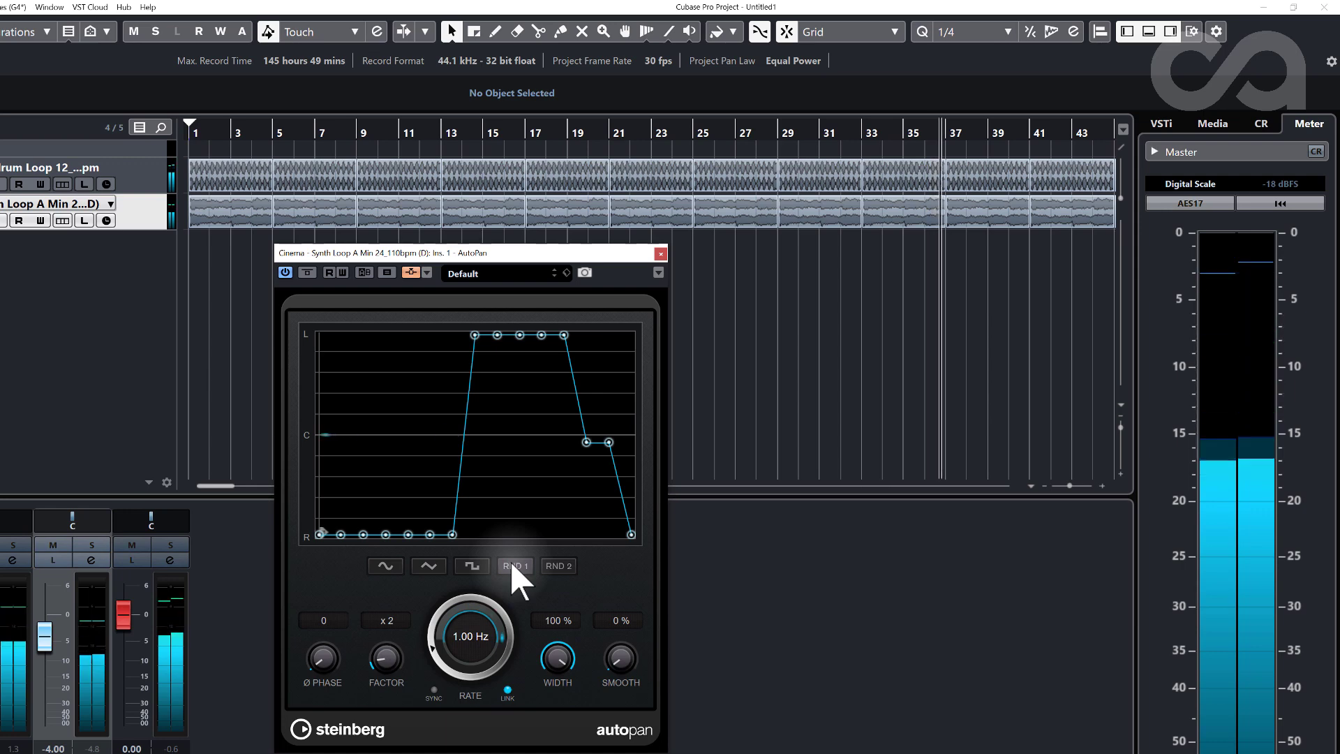
{"action": "left_click", "coordinate": [513, 566]}
{"action": "left_click", "coordinate": [386, 566]}
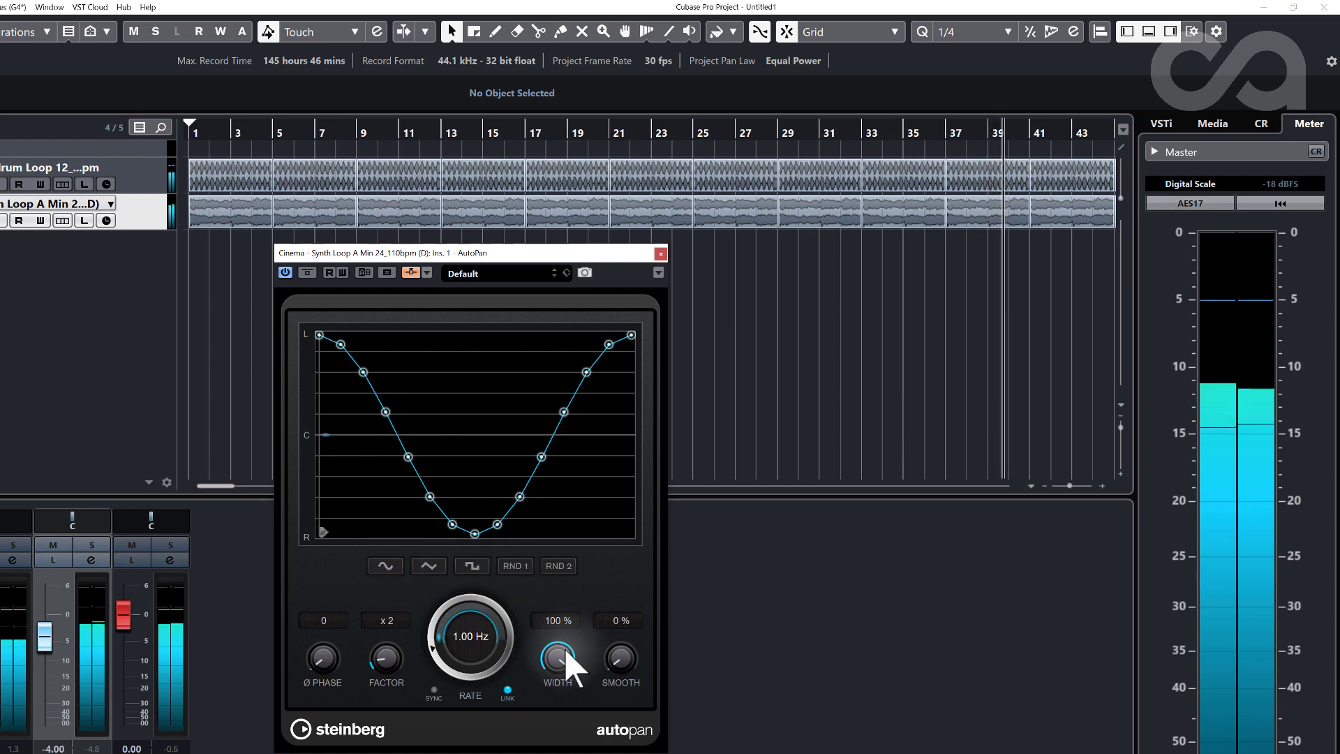
{"action": "left_click_drag", "start_coordinate": [570, 644], "coordinate": [536, 705]}
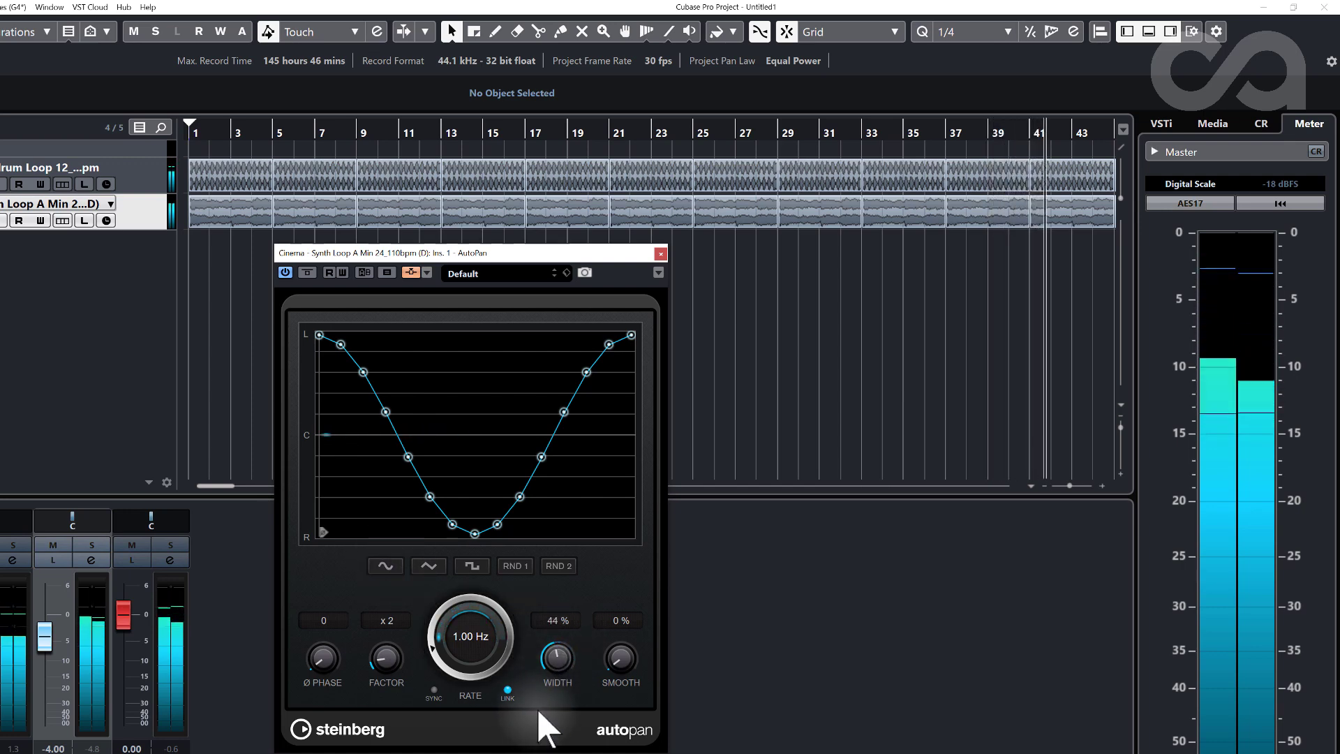
{"action": "left_click_drag", "start_coordinate": [562, 629], "coordinate": [738, 542]}
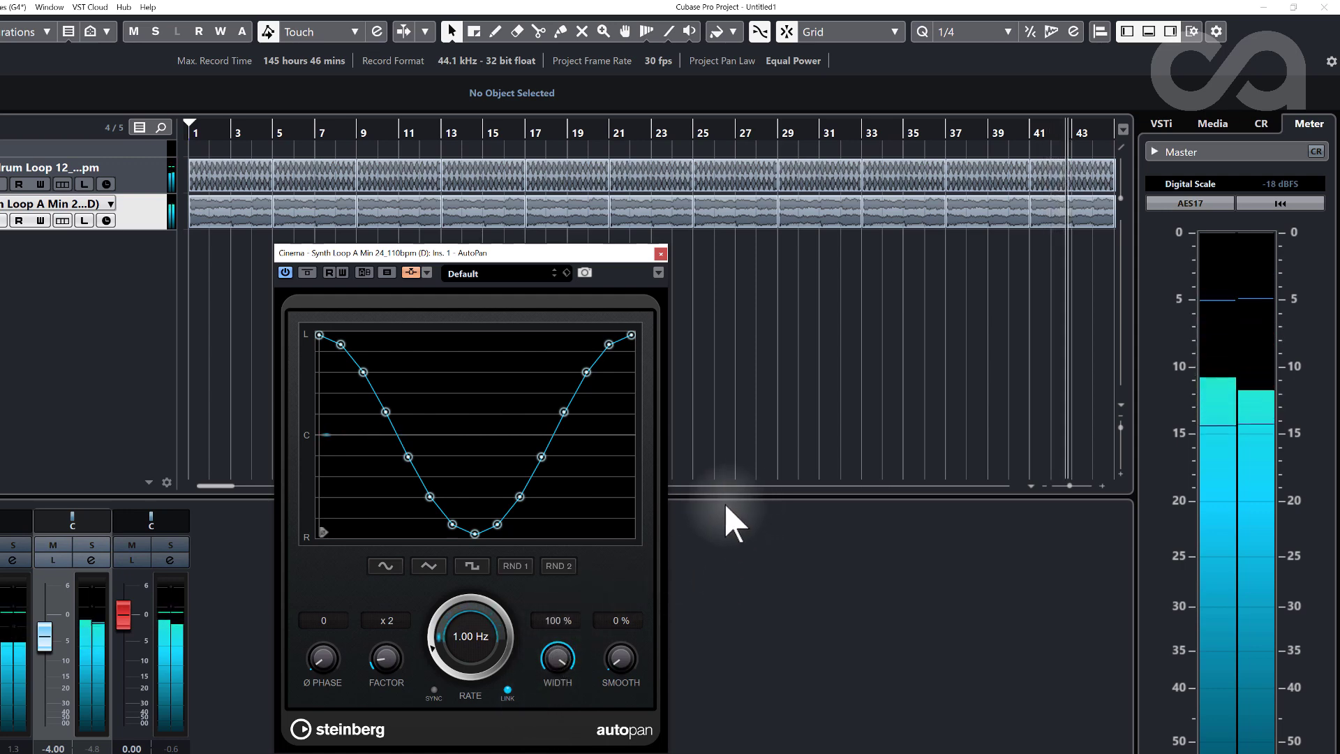